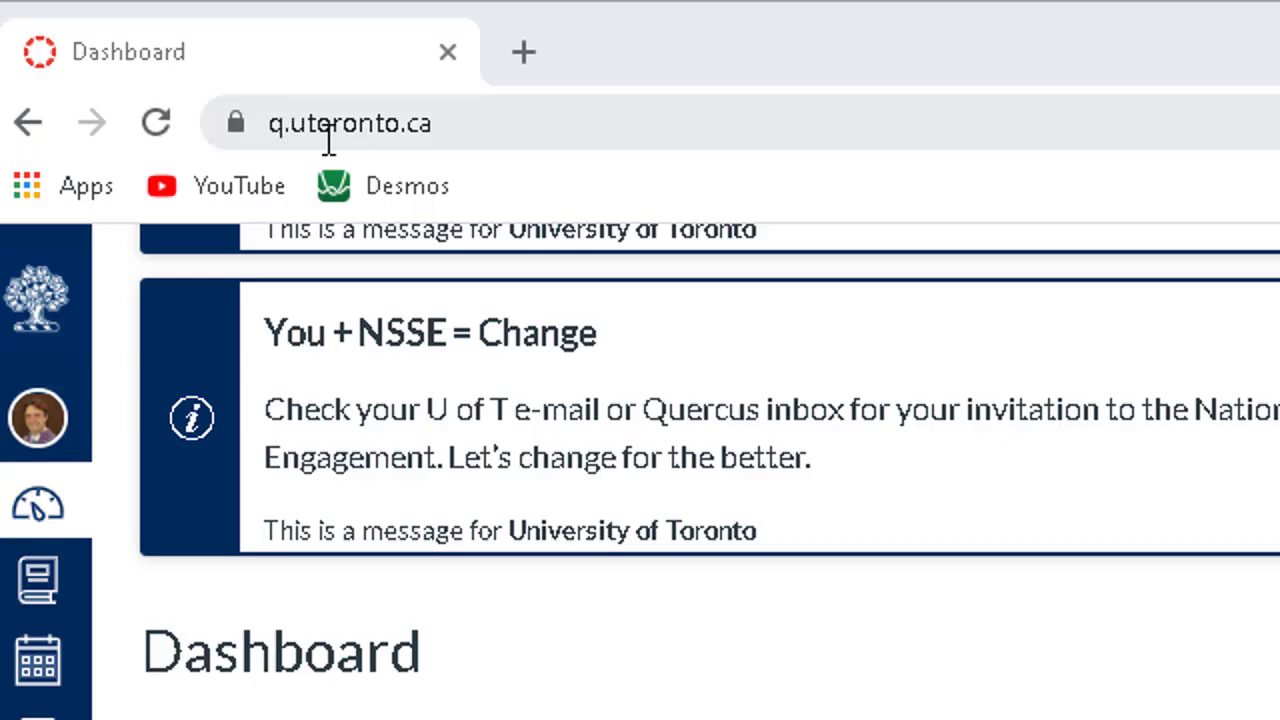
# Open the PHY152 course from the Quercus dashboard.
pyautogui.scroll(10, 551, 297)
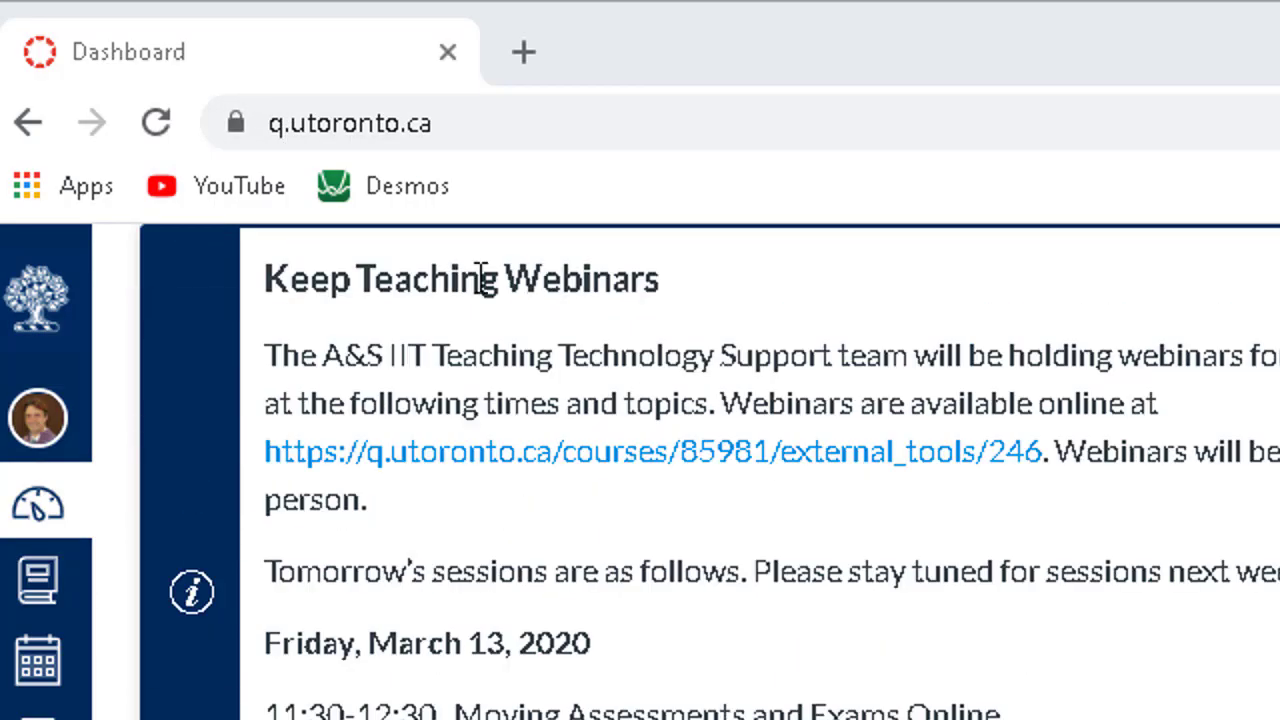
pyautogui.scroll(-6, 205, 501)
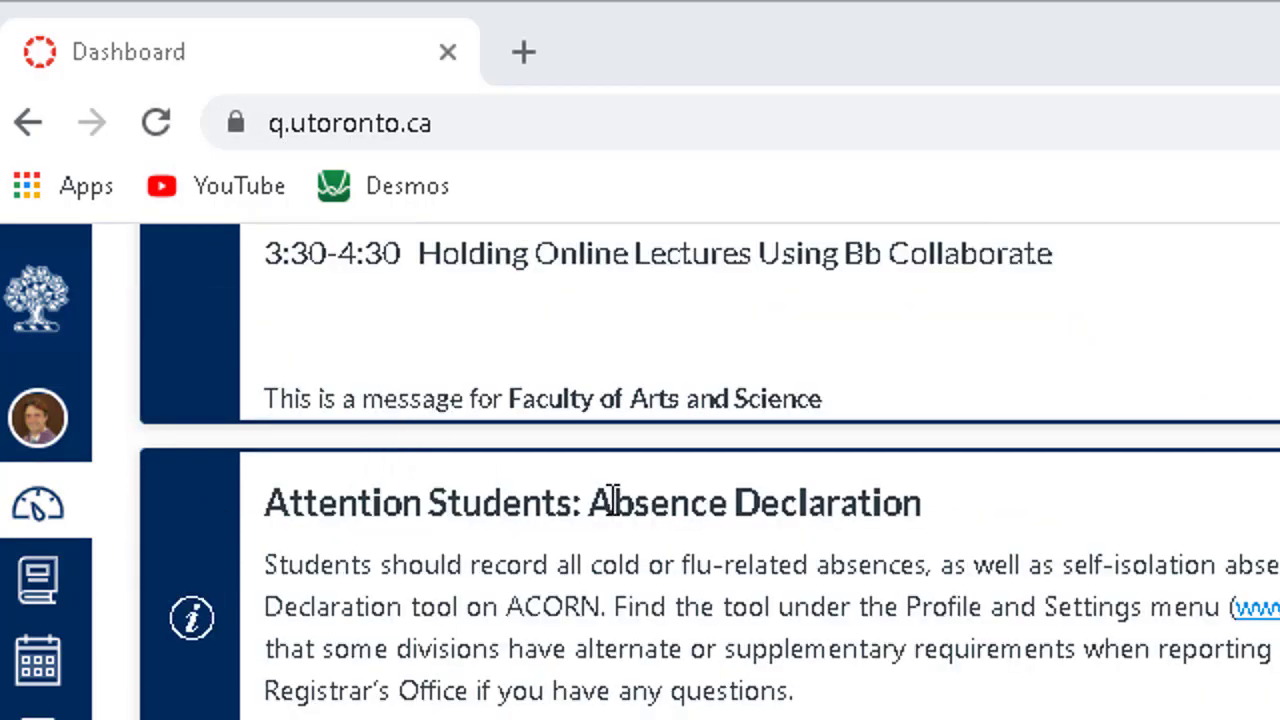
pyautogui.scroll(-3, 608, 500)
pyautogui.scroll(-3, 633, 496)
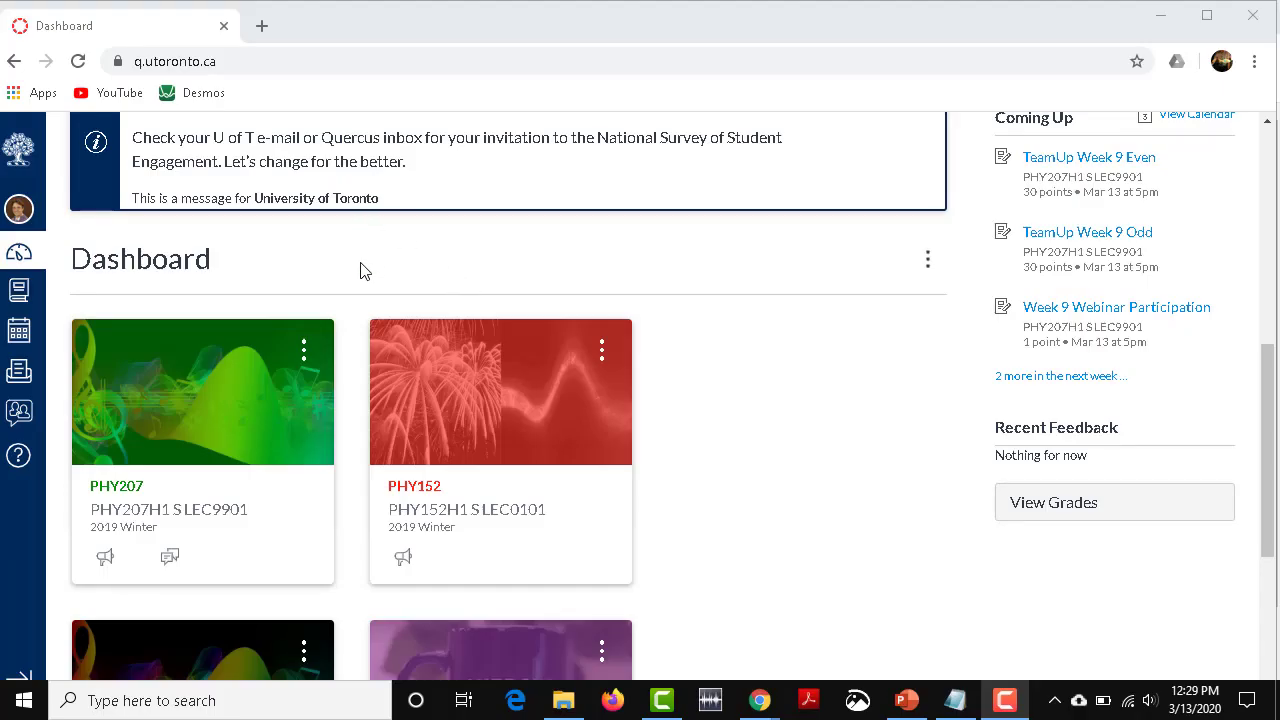
pyautogui.scroll(-1, 366, 268)
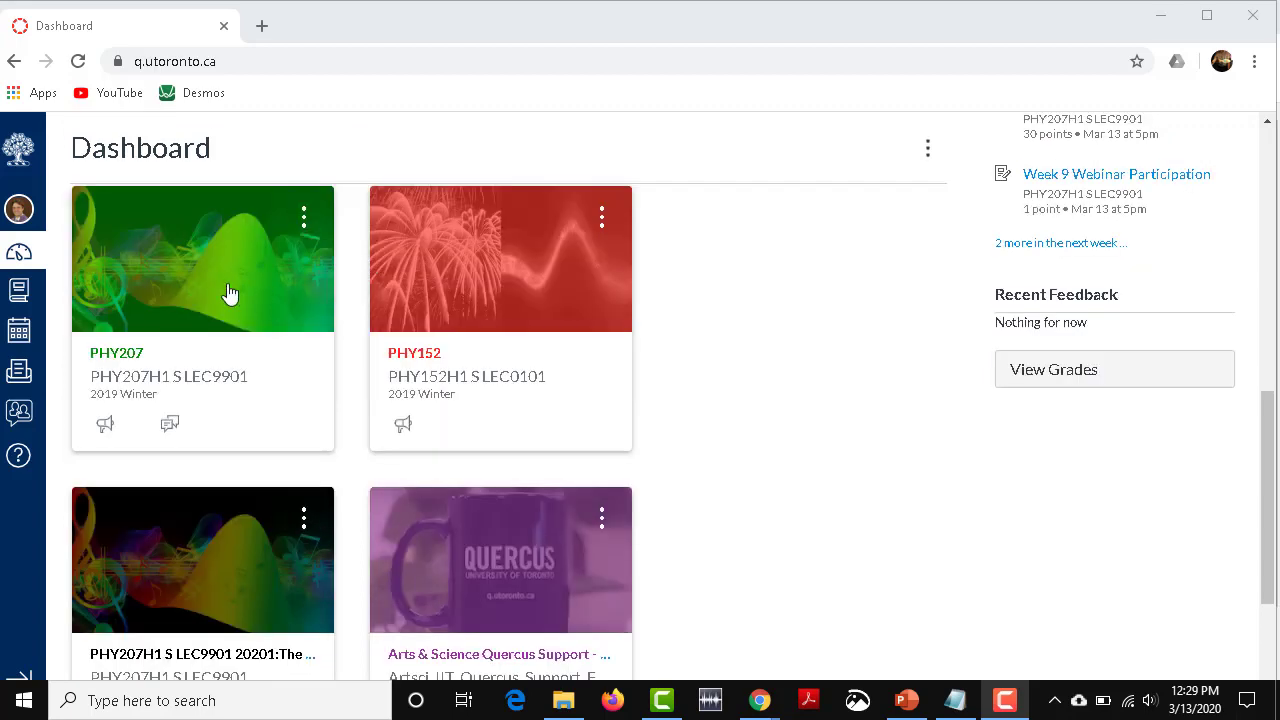
pyautogui.click(392, 244)
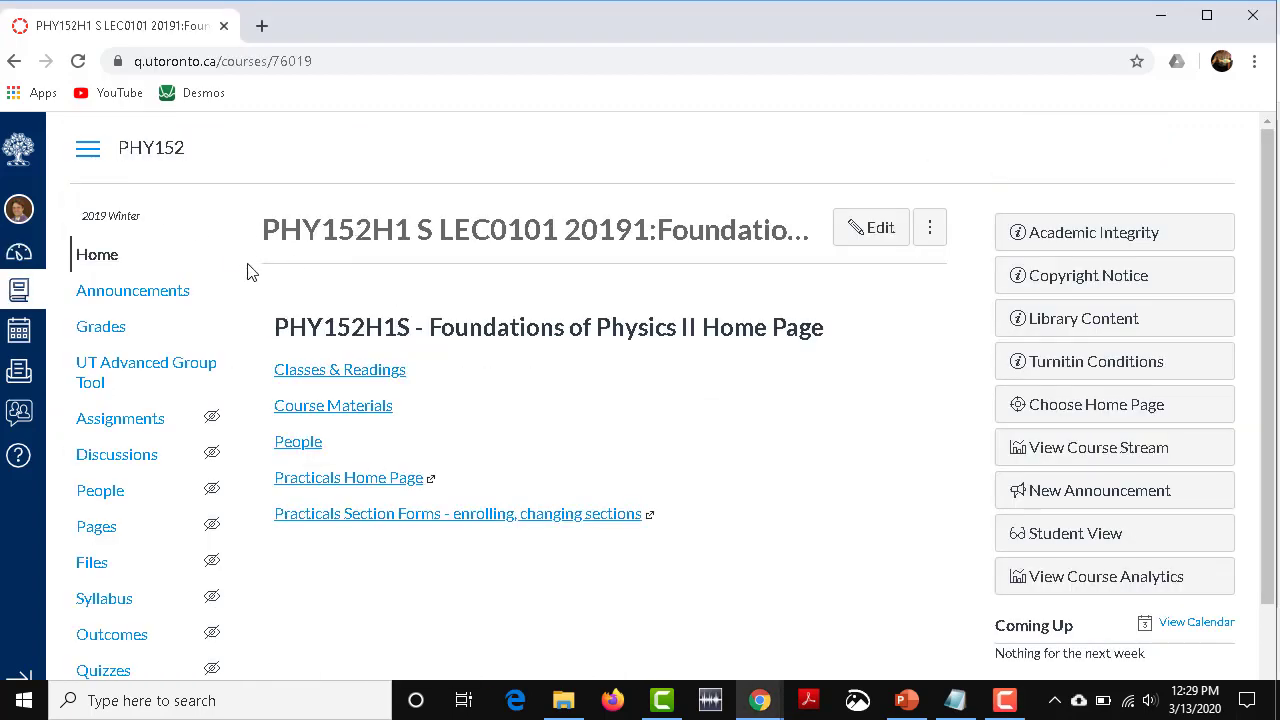
# Open the navigation section of the PHY152 course settings.
pyautogui.scroll(-1, 230, 292)
pyautogui.scroll(1, 200, 465)
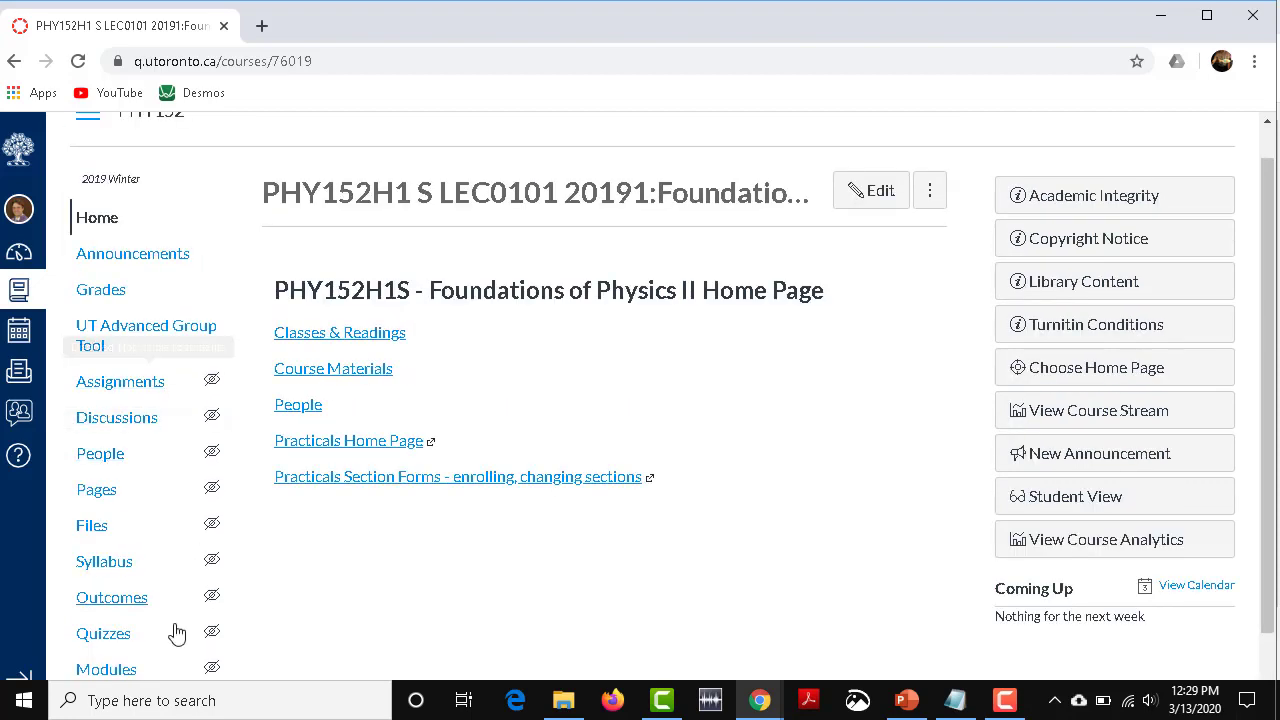
pyautogui.scroll(-1, 185, 625)
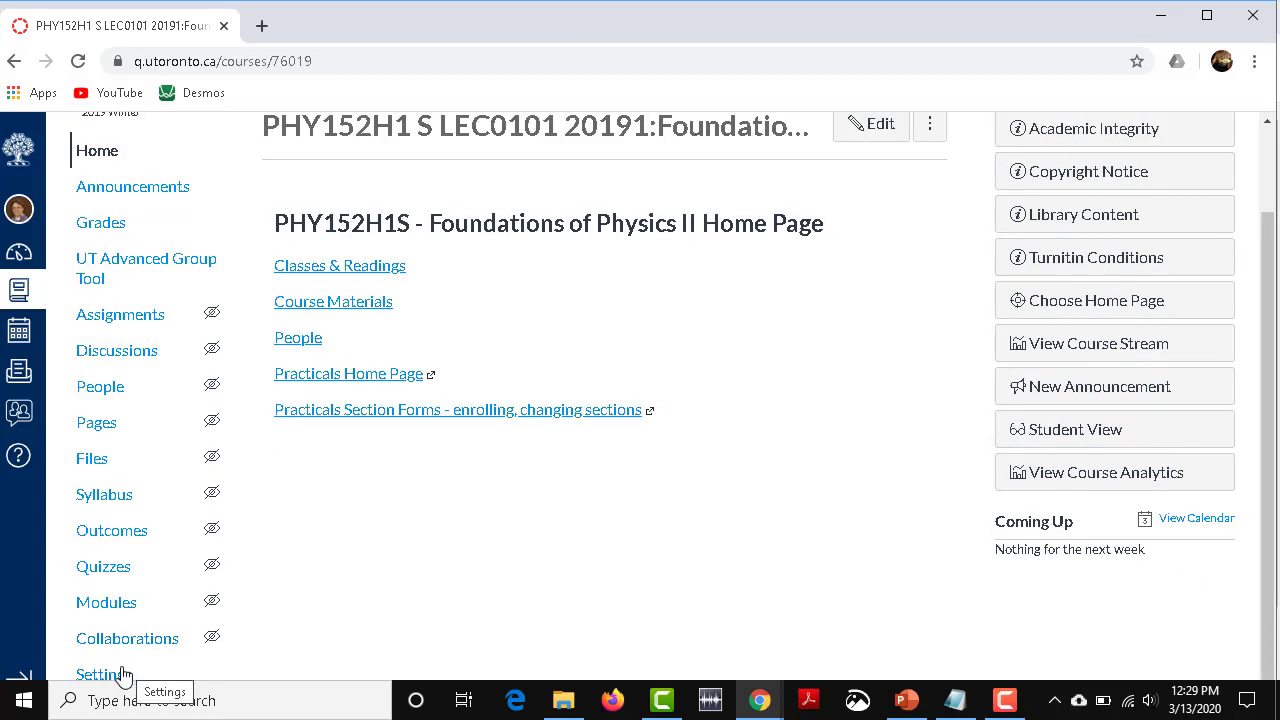
pyautogui.click(122, 676)
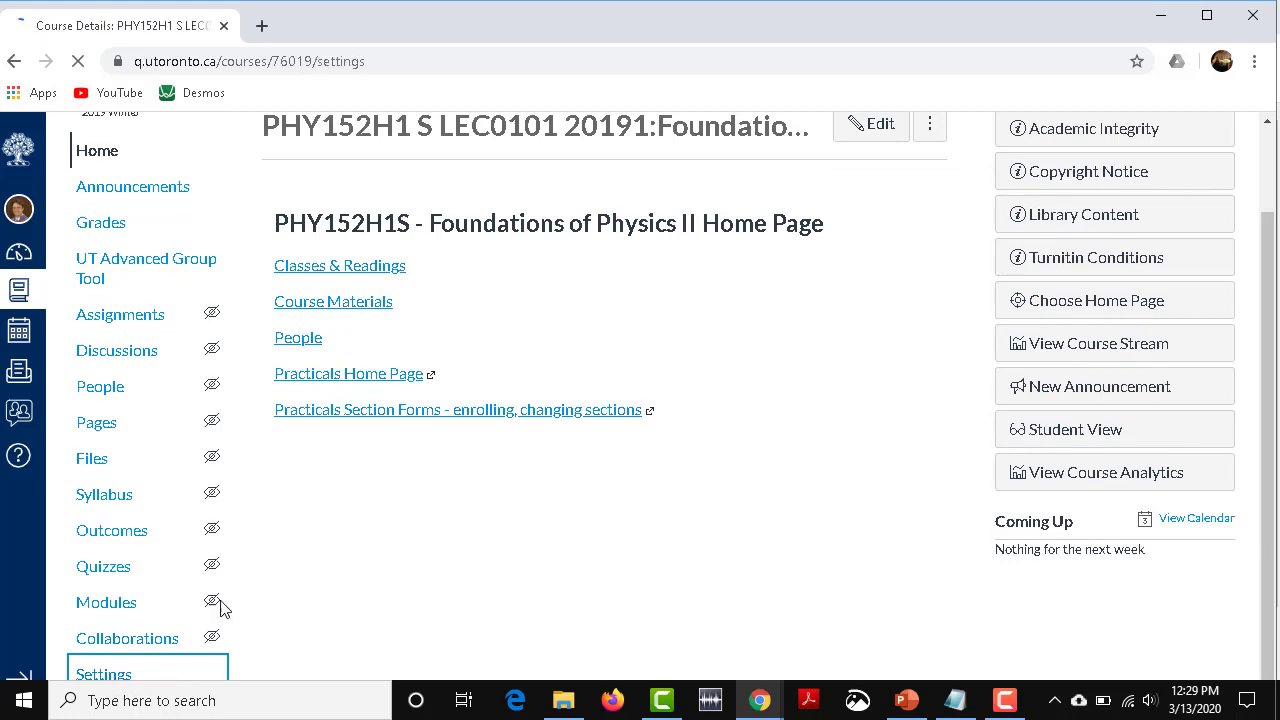
pyautogui.click(518, 234)
# Enable Bb Collaborate in the course navigation and save the navigation settings.
pyautogui.scroll(-3, 750, 380)
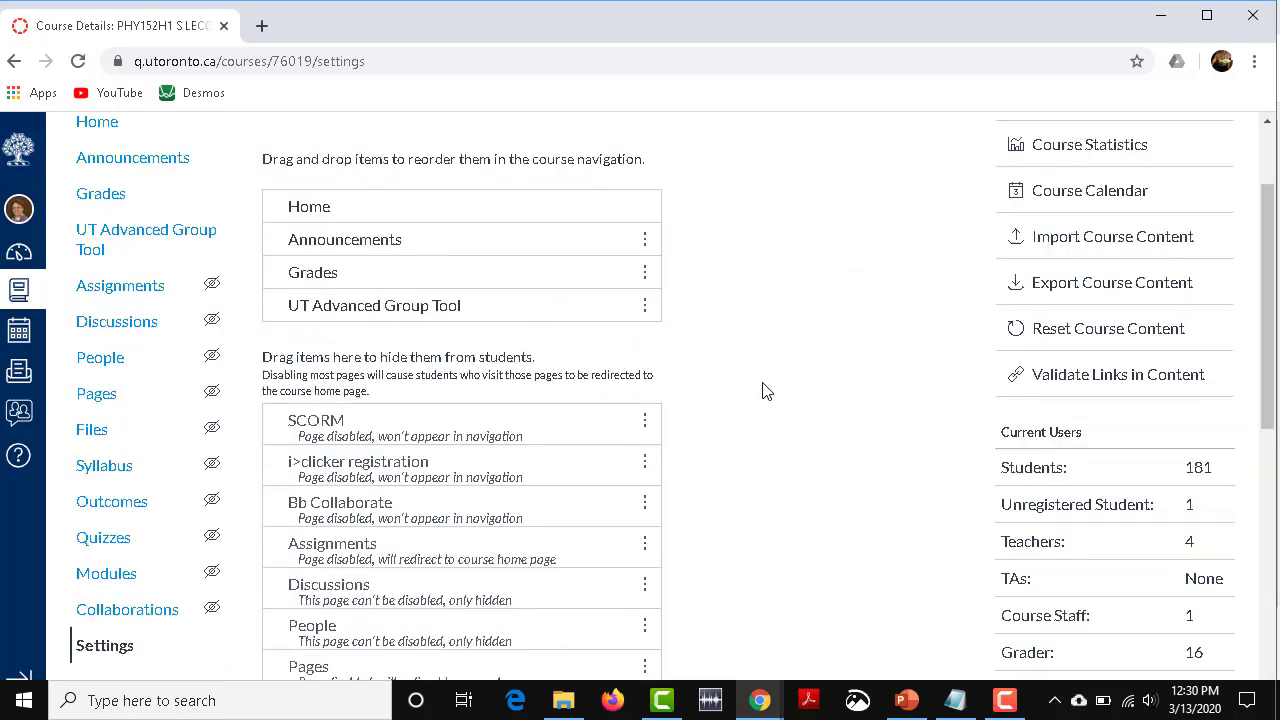
pyautogui.scroll(1, 680, 420)
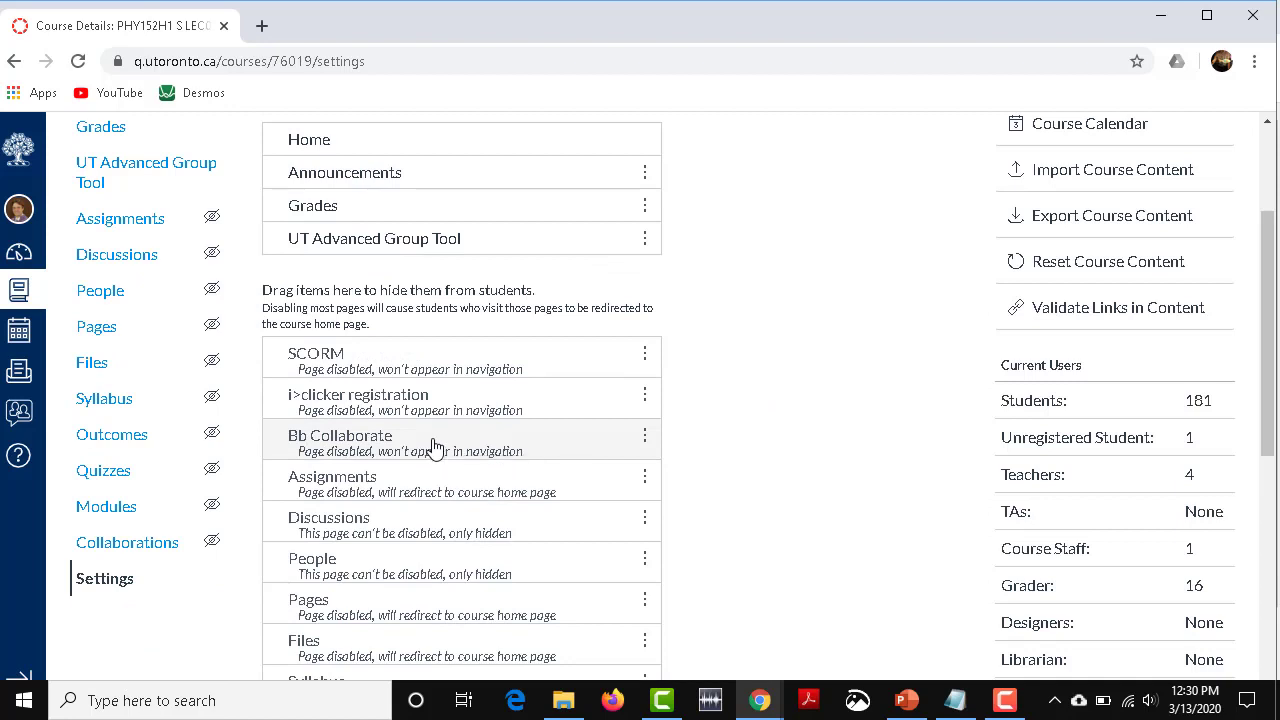
pyautogui.click(646, 438)
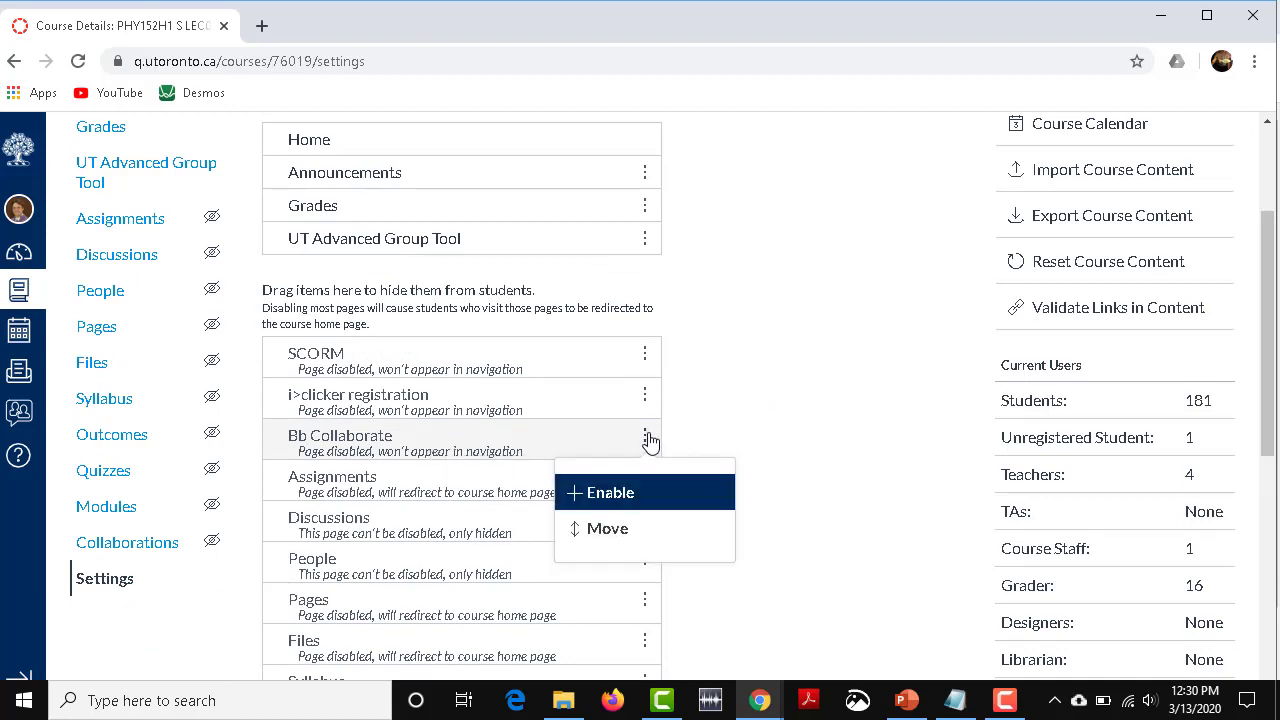
pyautogui.click(630, 493)
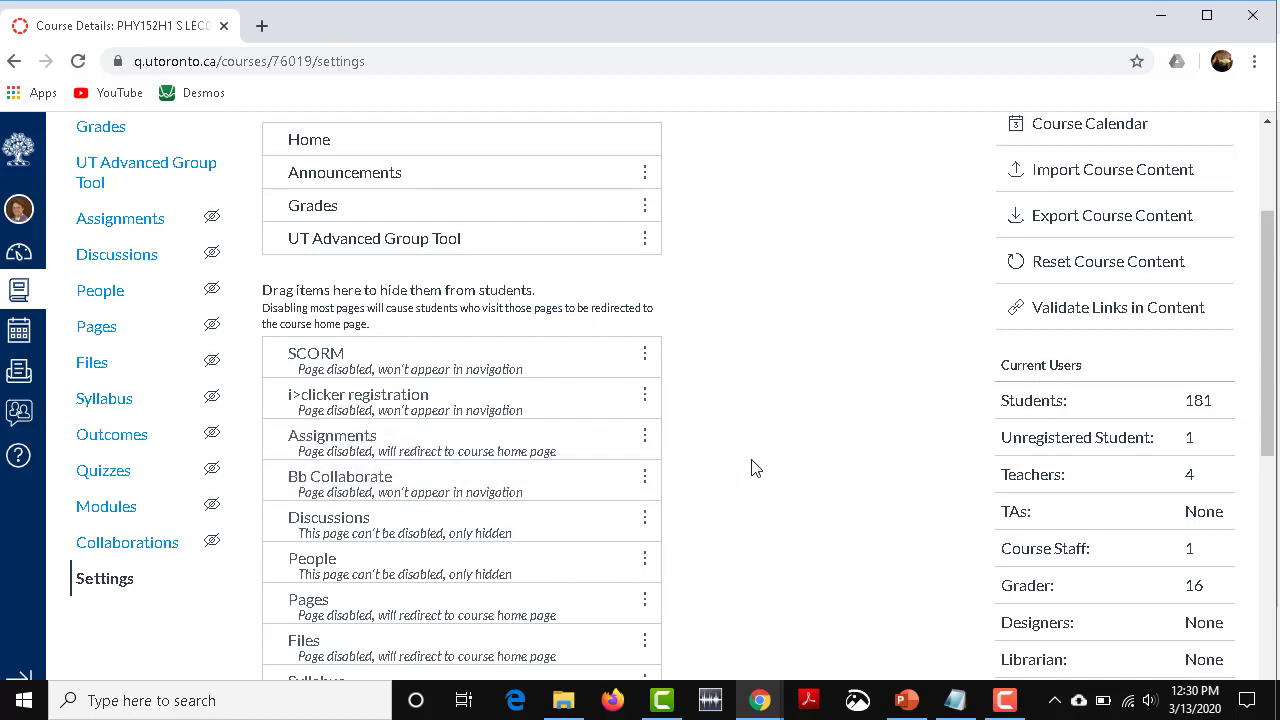
pyautogui.scroll(-7, 690, 432)
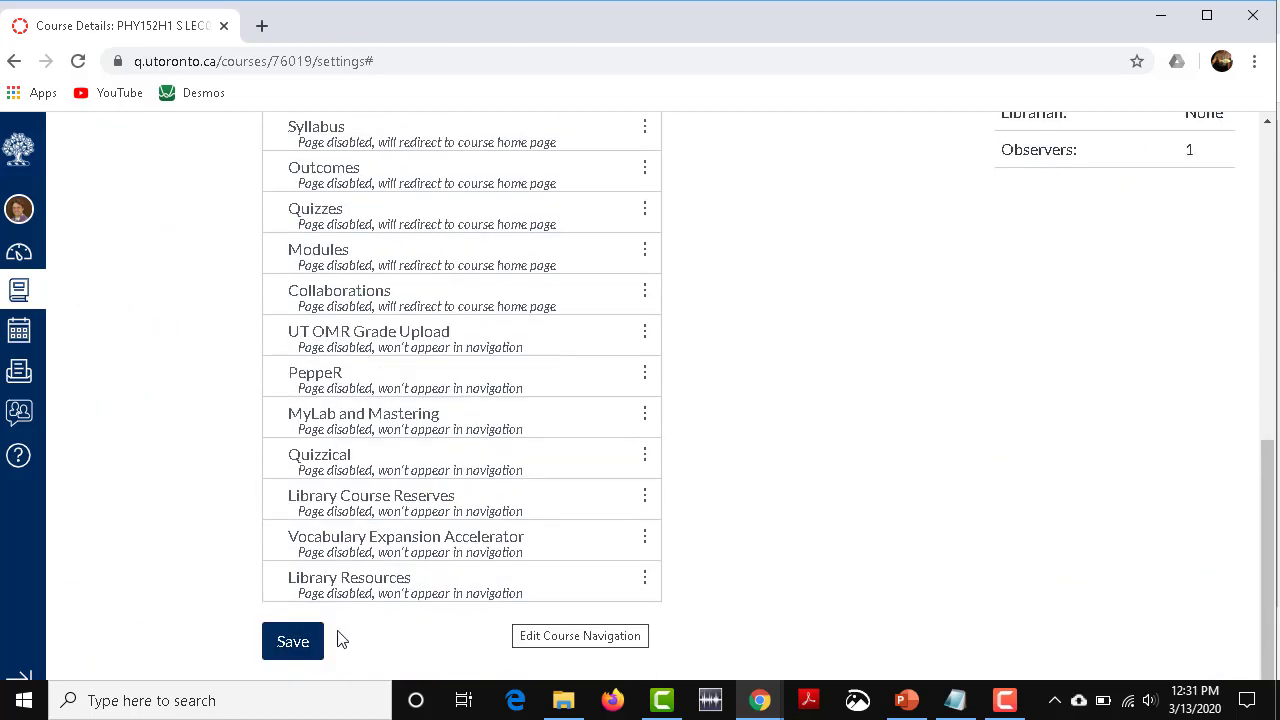
pyautogui.click(290, 640)
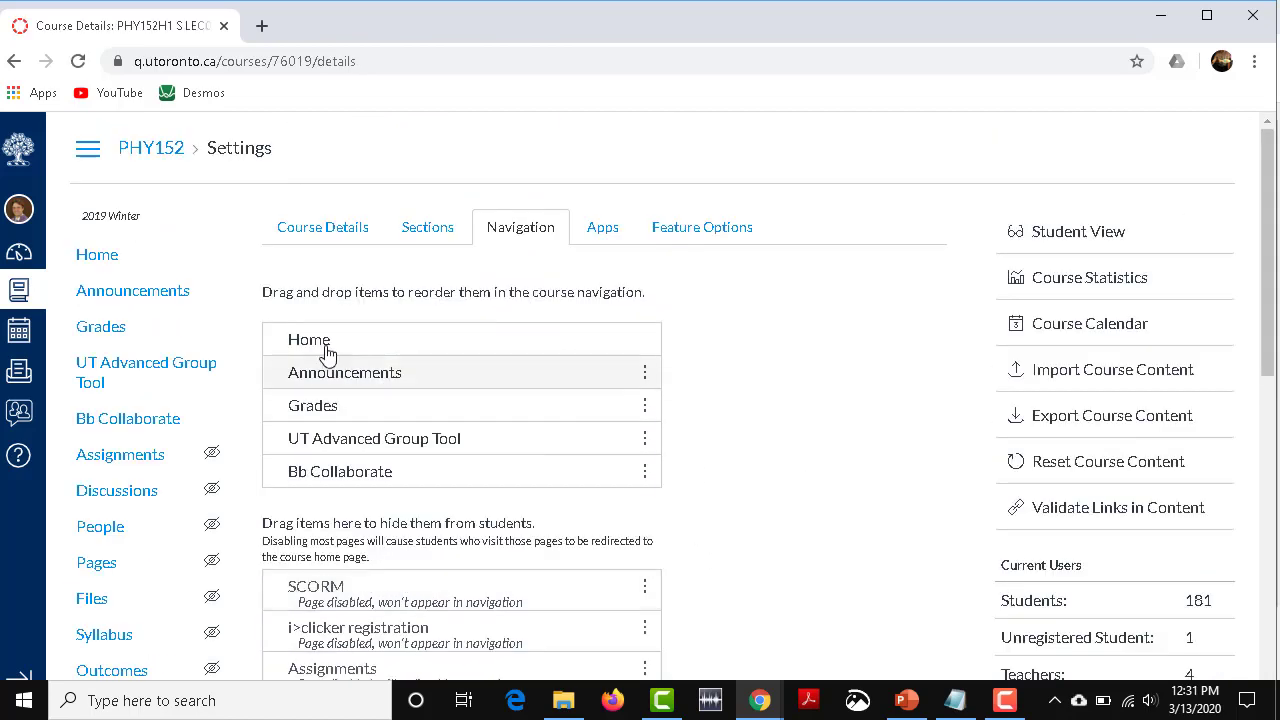
# Return to the PHY152 home page and open Bb Collaborate from the course navigation.
pyautogui.click(100, 255)
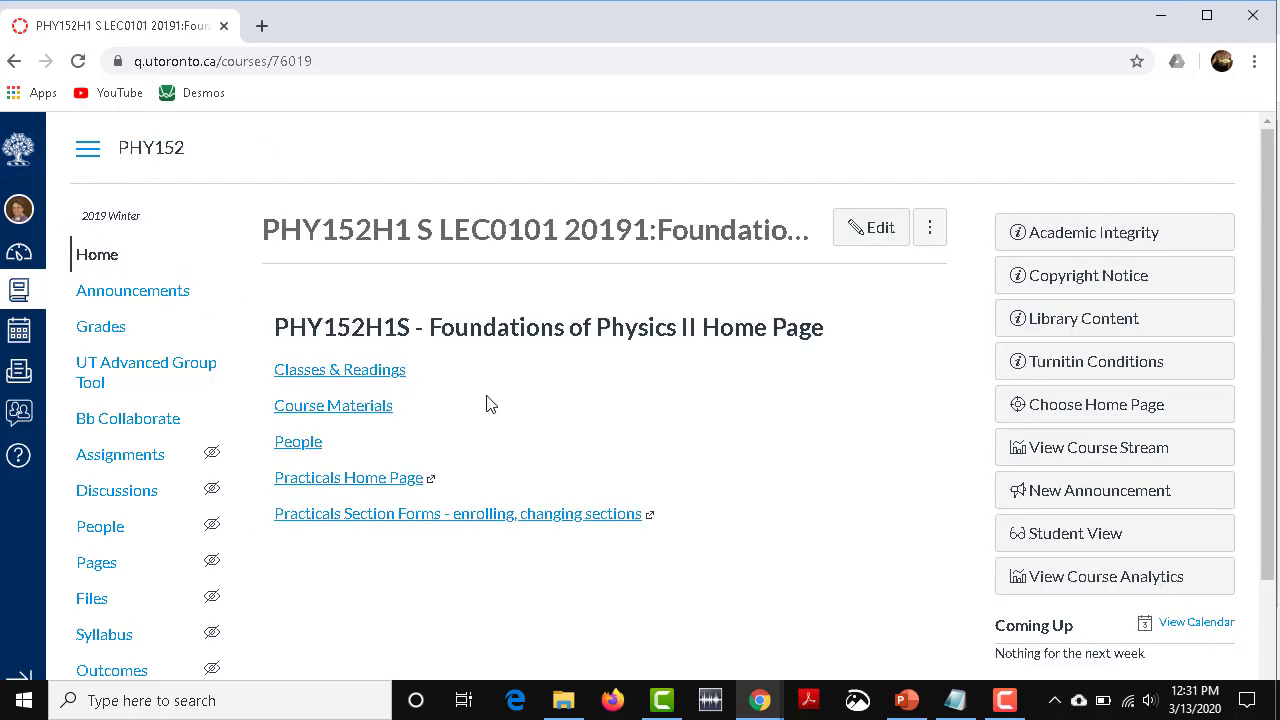
pyautogui.scroll(-3, 149, 354)
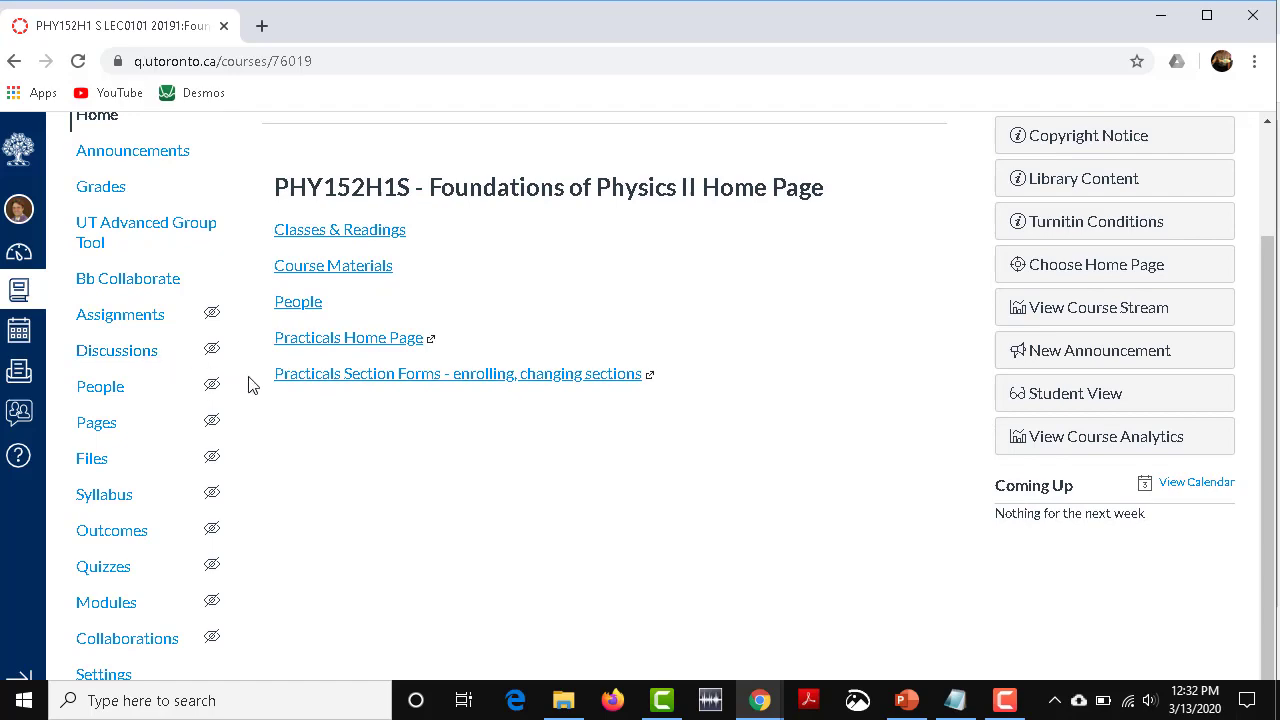
pyautogui.scroll(3, 212, 247)
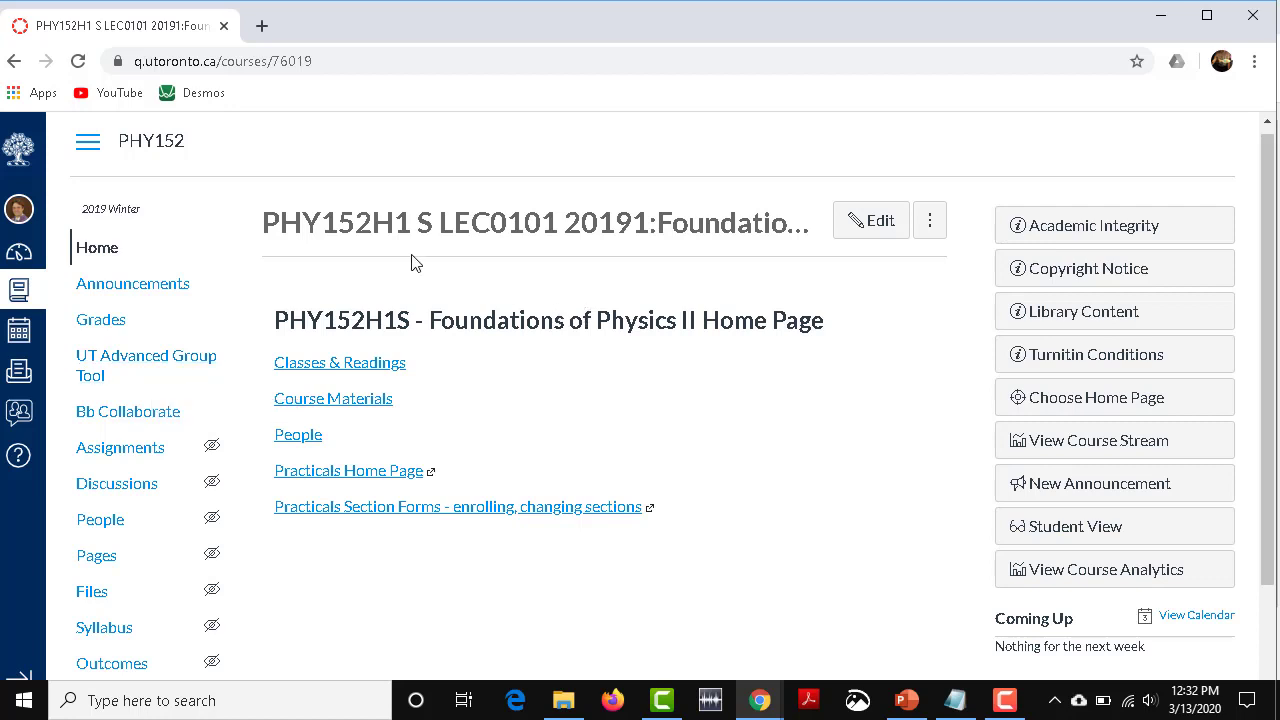
pyautogui.click(158, 416)
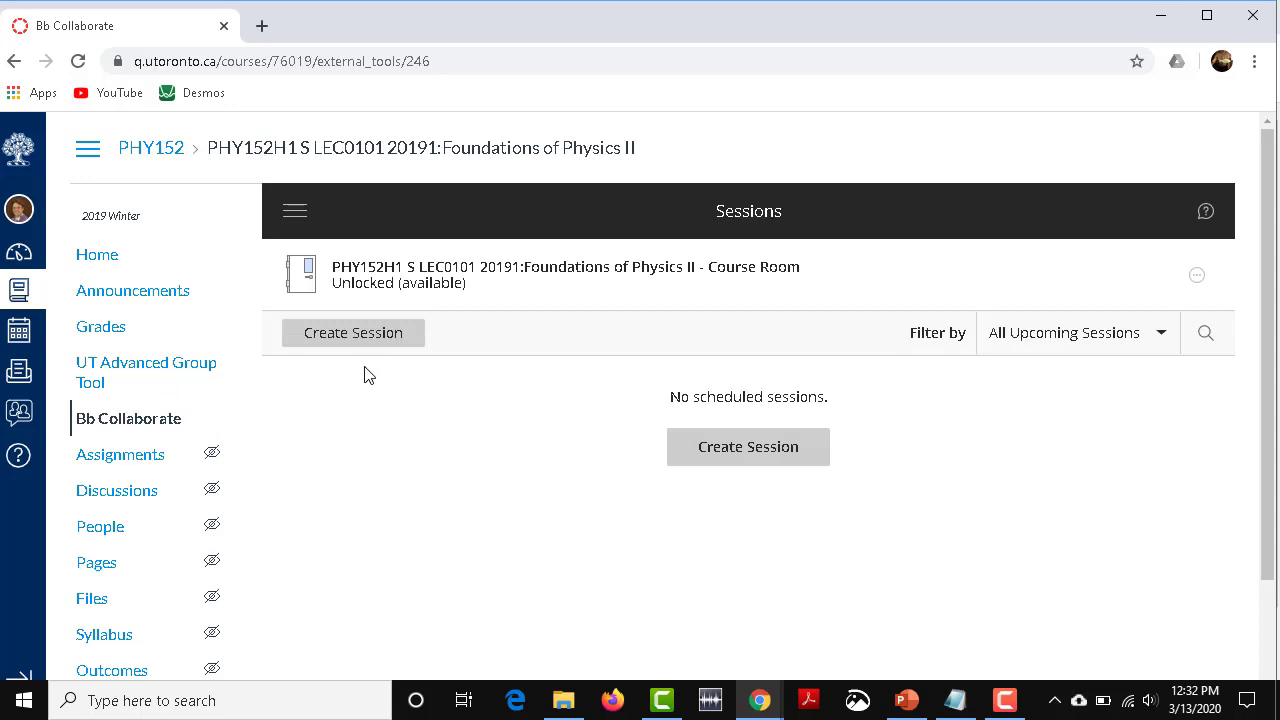
# Create a new Bb Collaborate session named "Lecture".
pyautogui.click(384, 335)
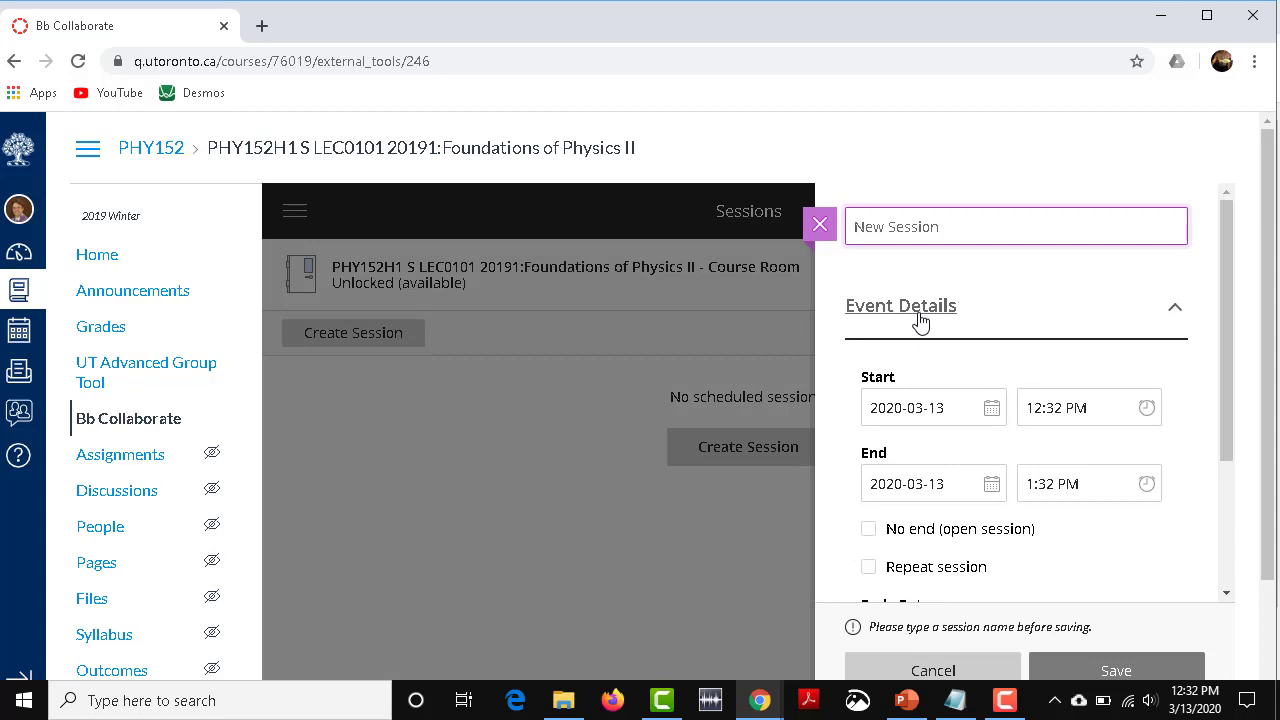
pyautogui.write('Lecture')
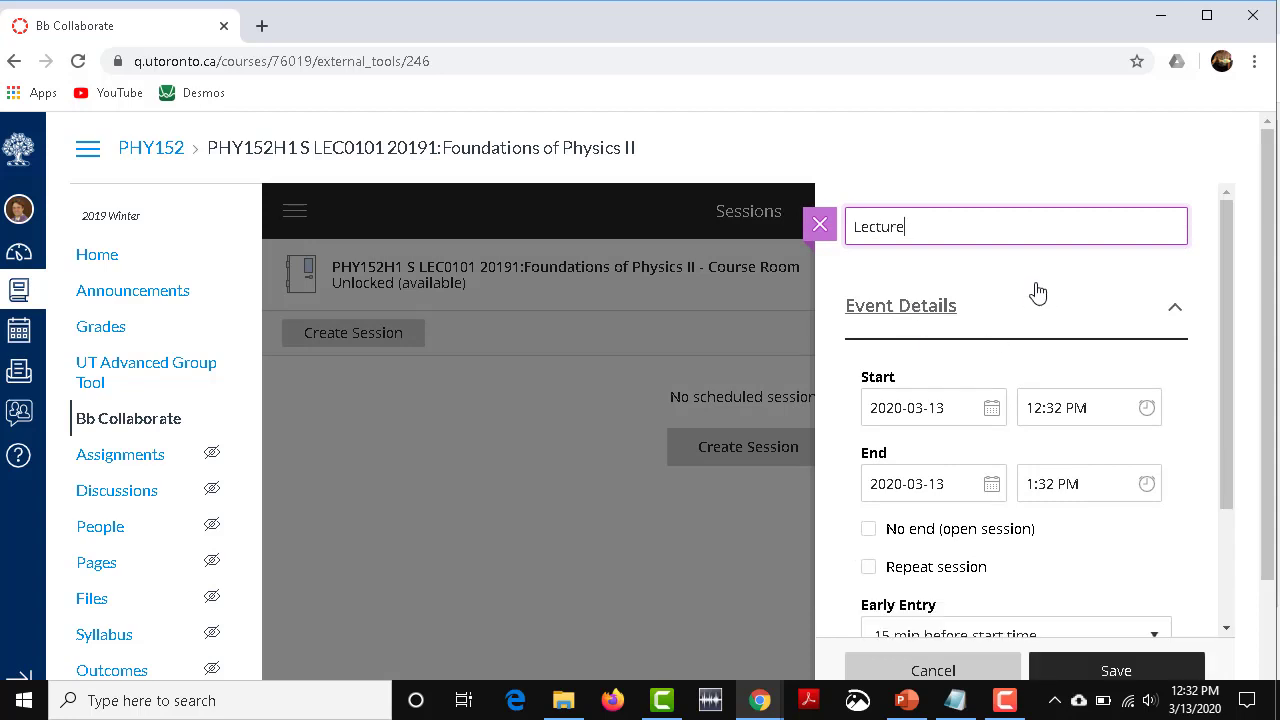
pyautogui.scroll(-2, 1040, 295)
pyautogui.press('Return')
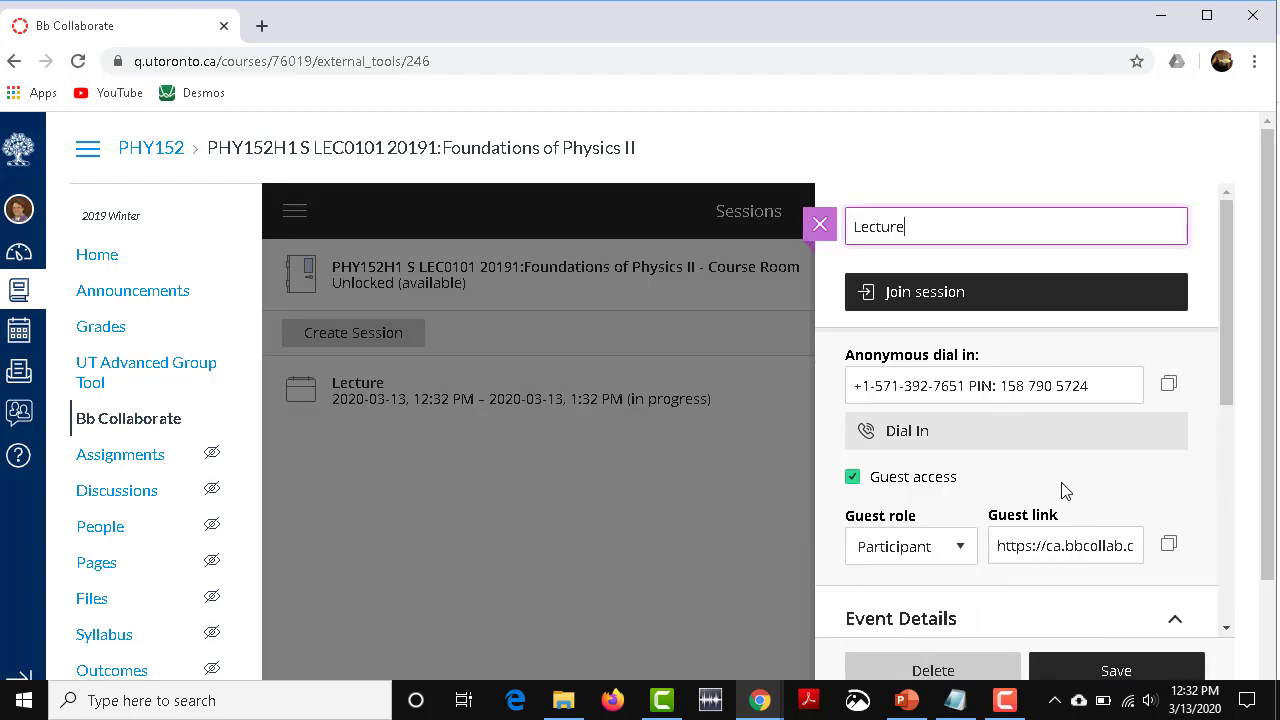
# Try the repeat option in the Lecture session's event details and switch it off again.
pyautogui.scroll(-3, 1146, 557)
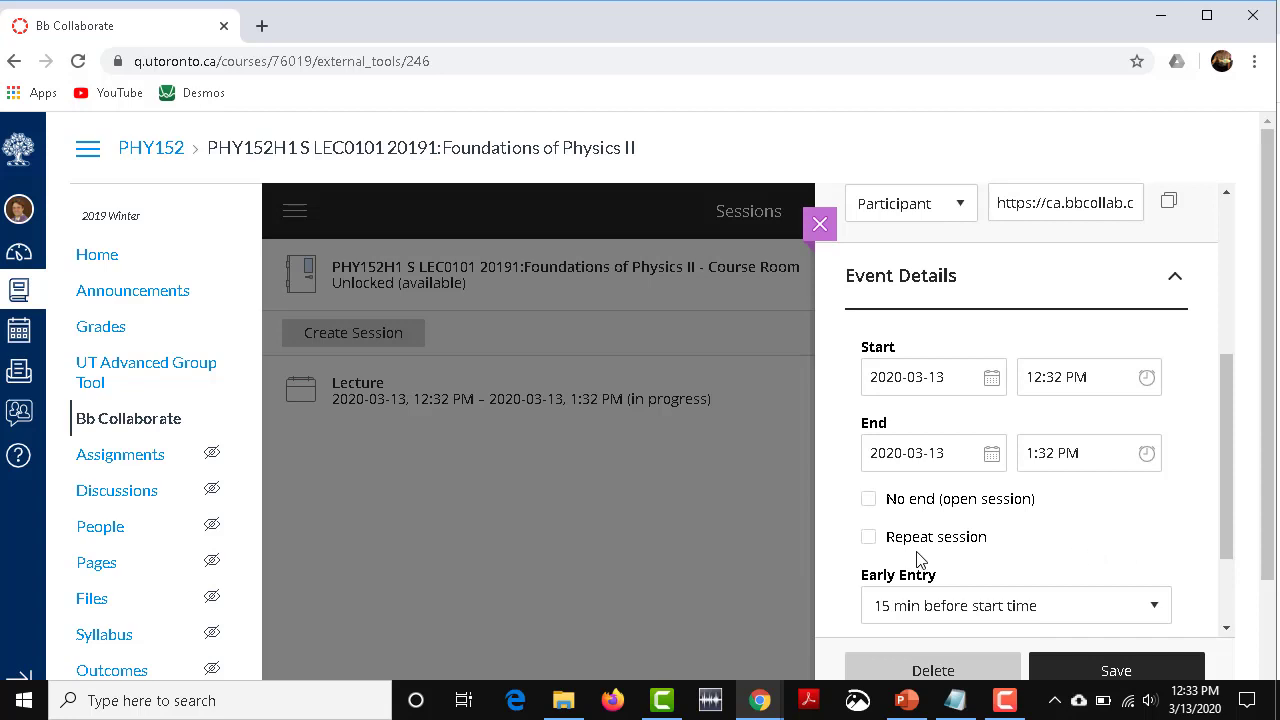
pyautogui.click(869, 538)
pyautogui.scroll(-1, 1008, 545)
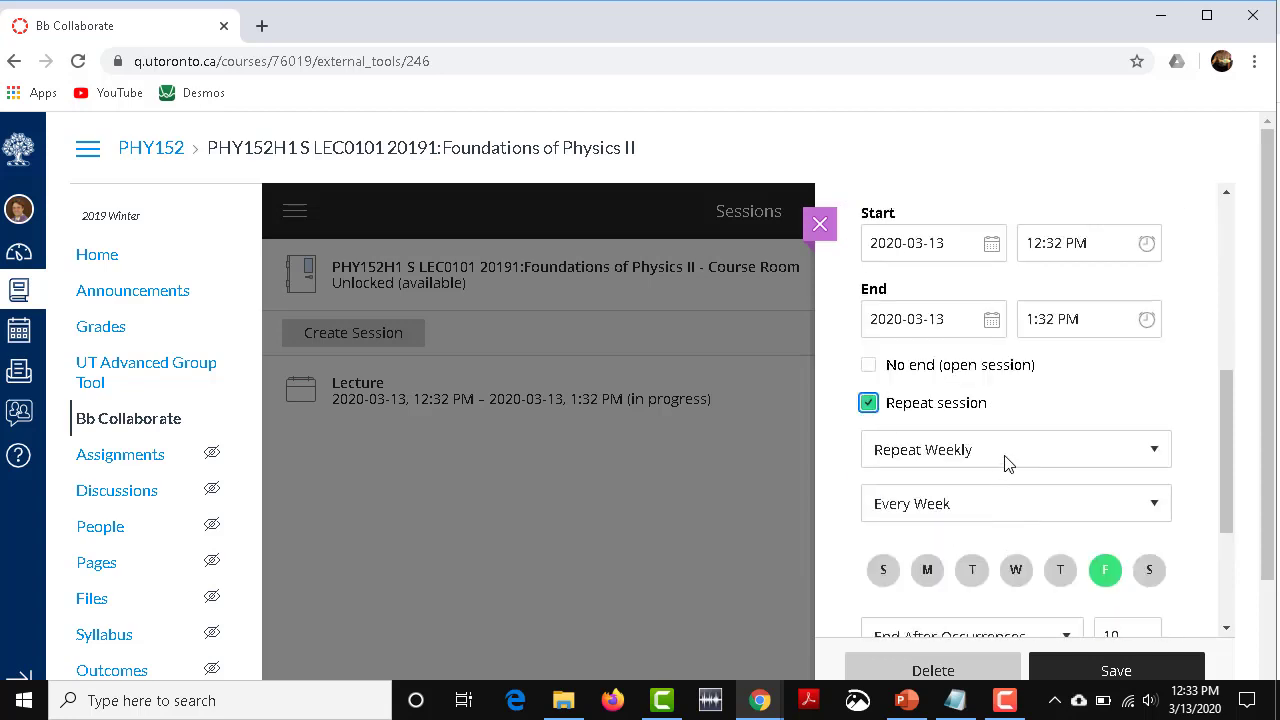
pyautogui.scroll(1, 950, 548)
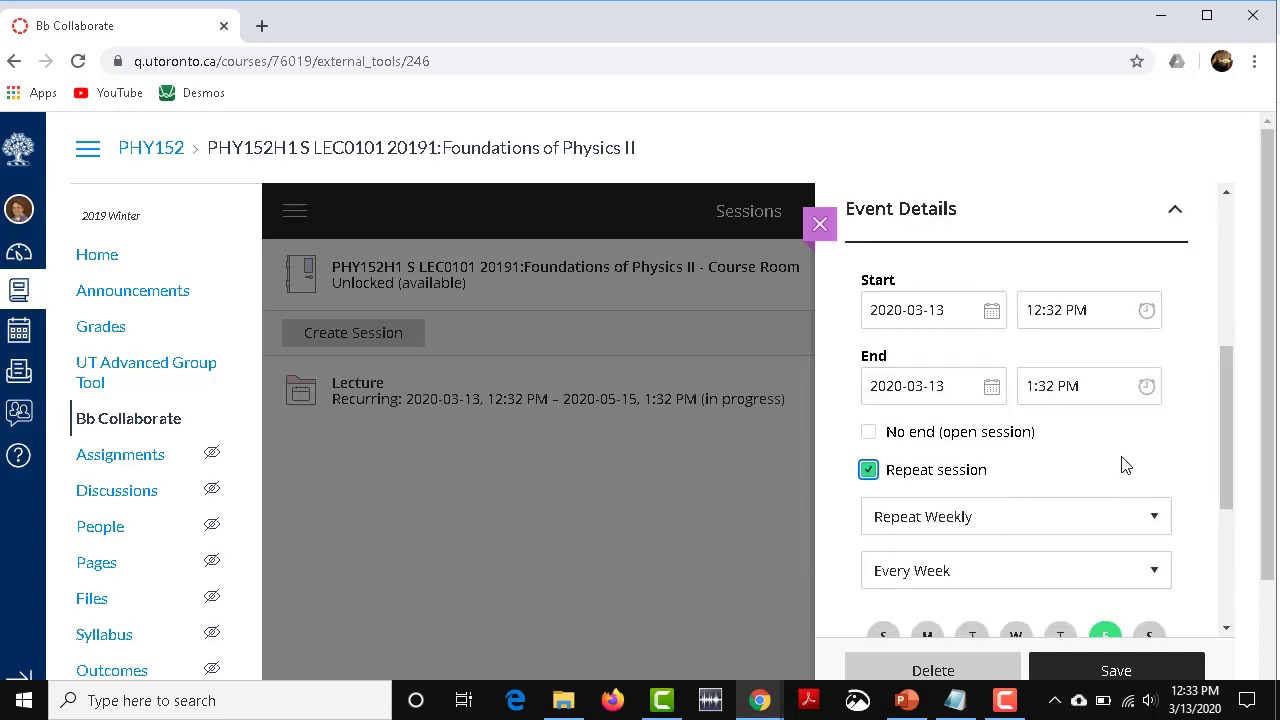
pyautogui.scroll(1, 1130, 474)
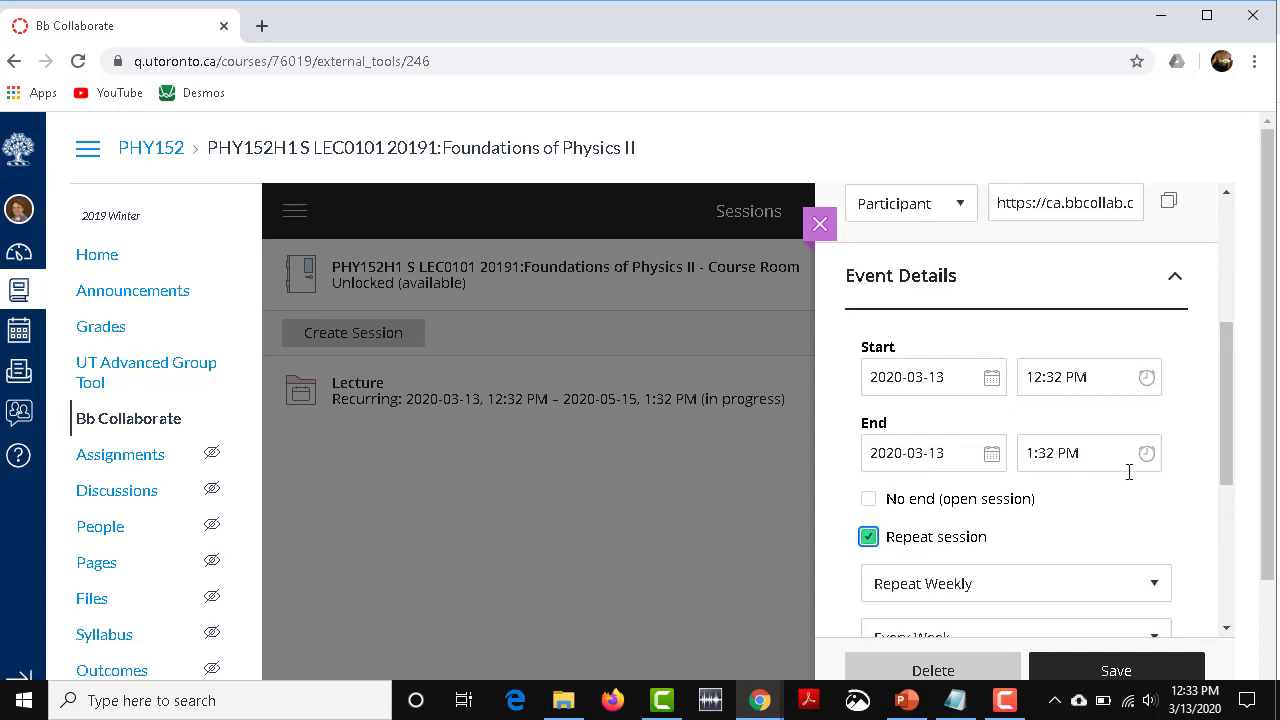
pyautogui.click(868, 537)
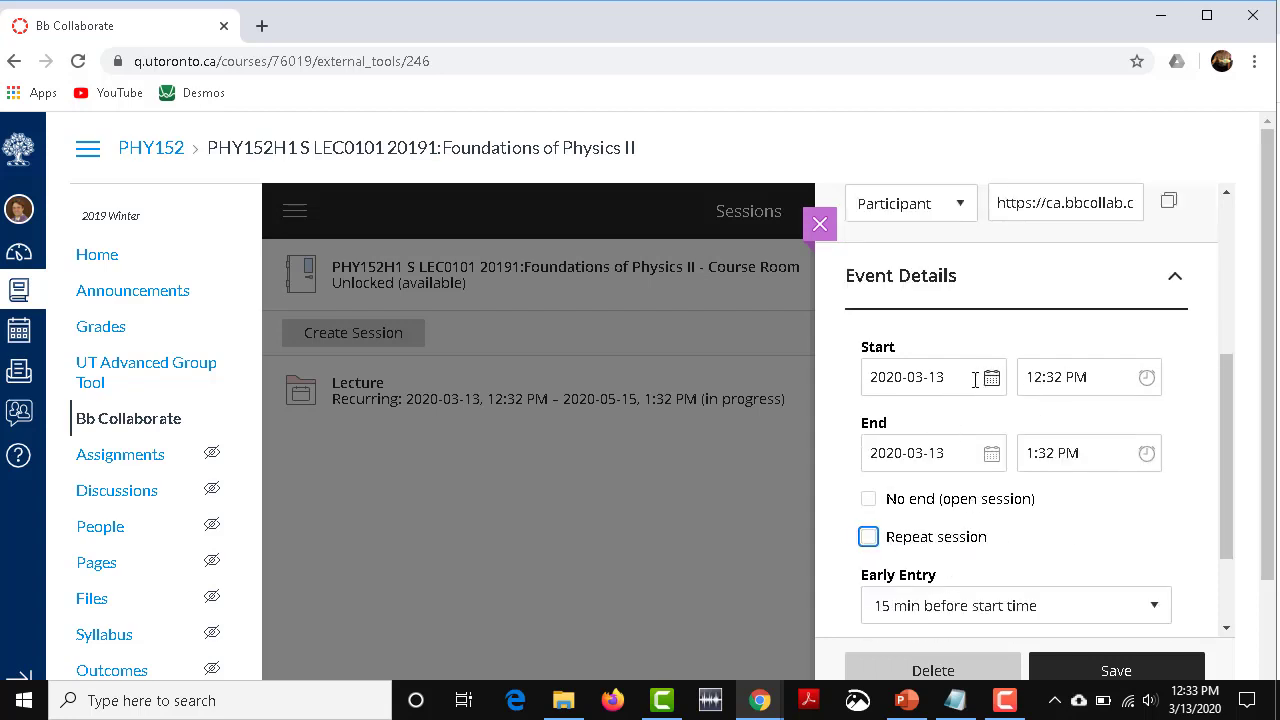
# Make Lecture an open session with no end and save the session.
pyautogui.click(868, 499)
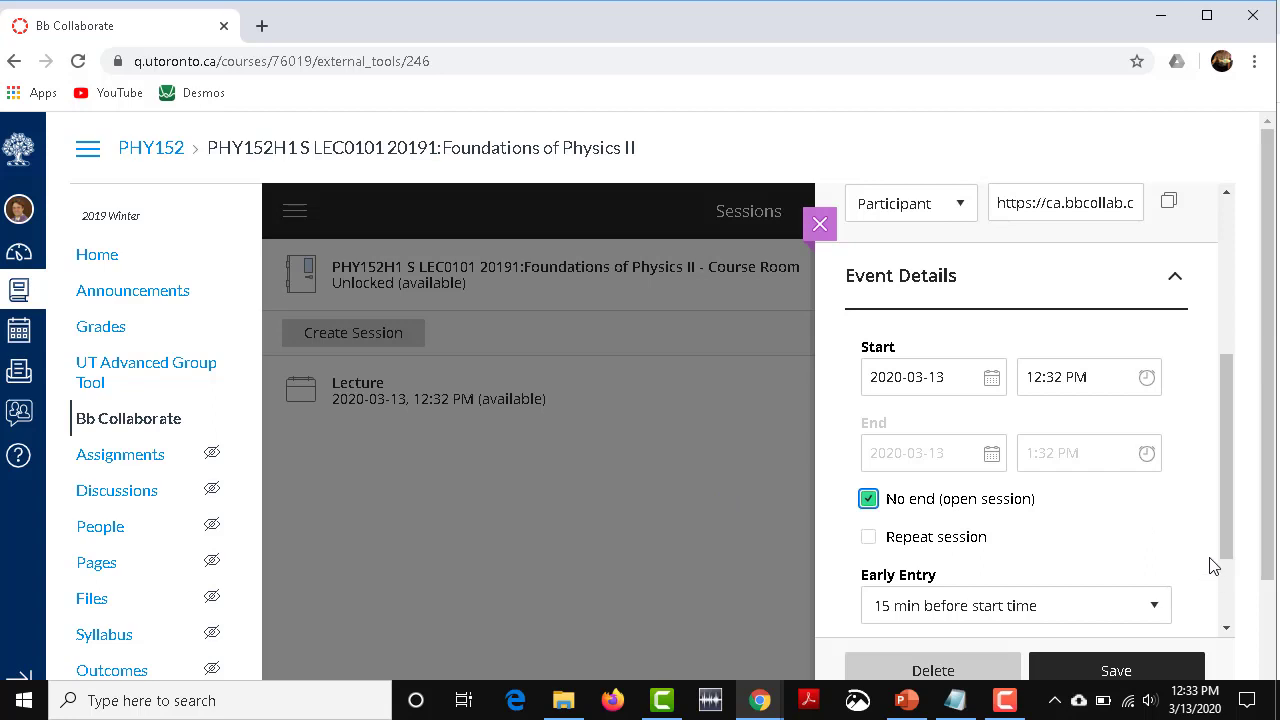
pyautogui.scroll(-2, 1196, 560)
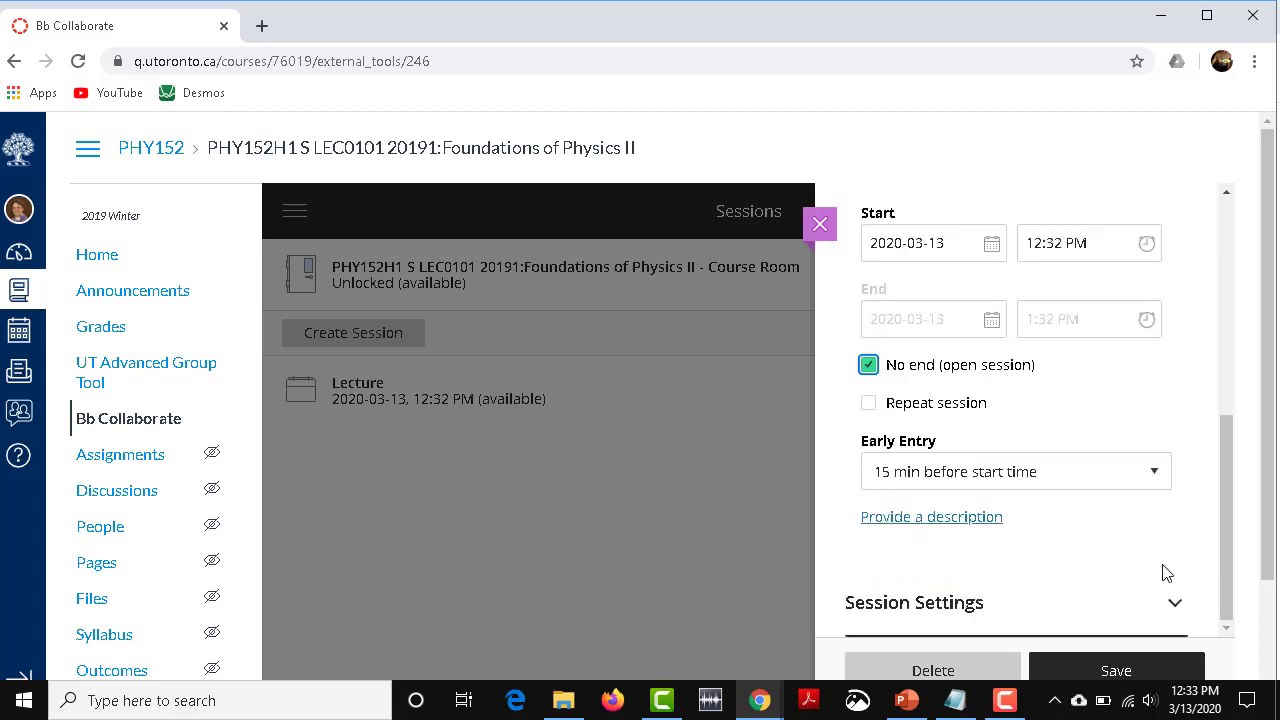
pyautogui.click(1137, 672)
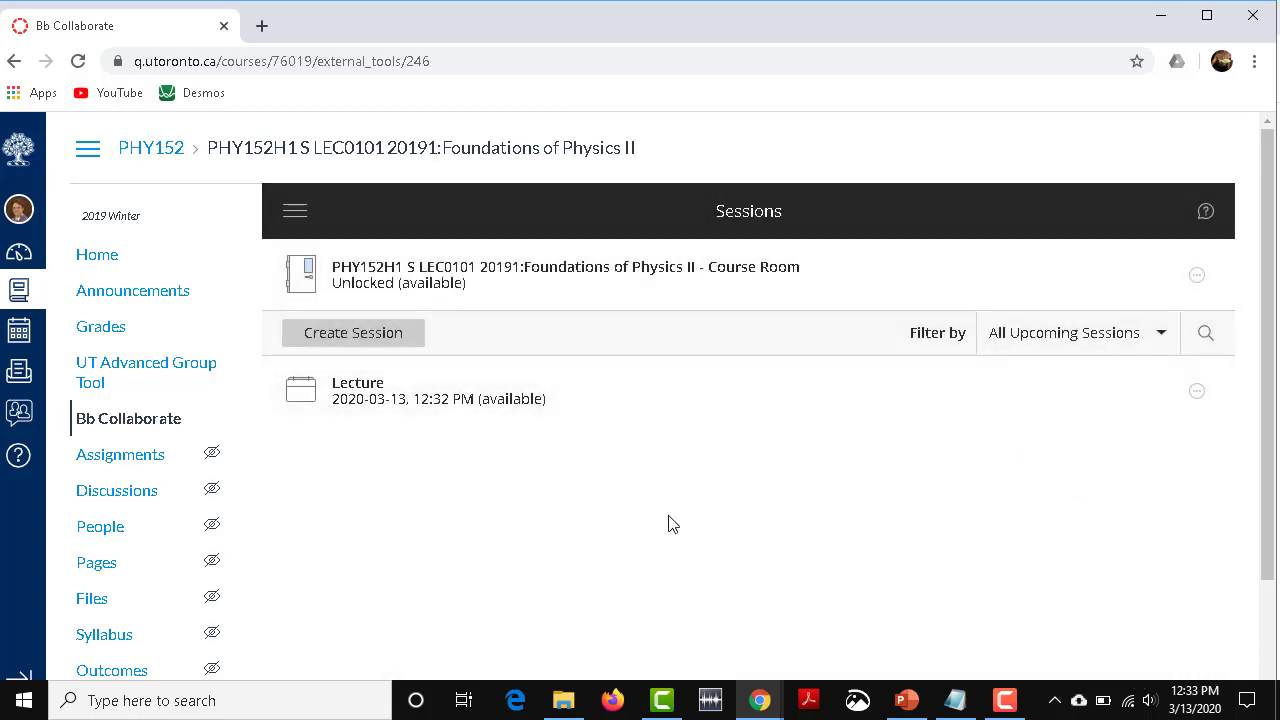
# Join the Lecture session, allowing microphone and camera access and confirming that the audio and video tests work.
pyautogui.click(372, 390)
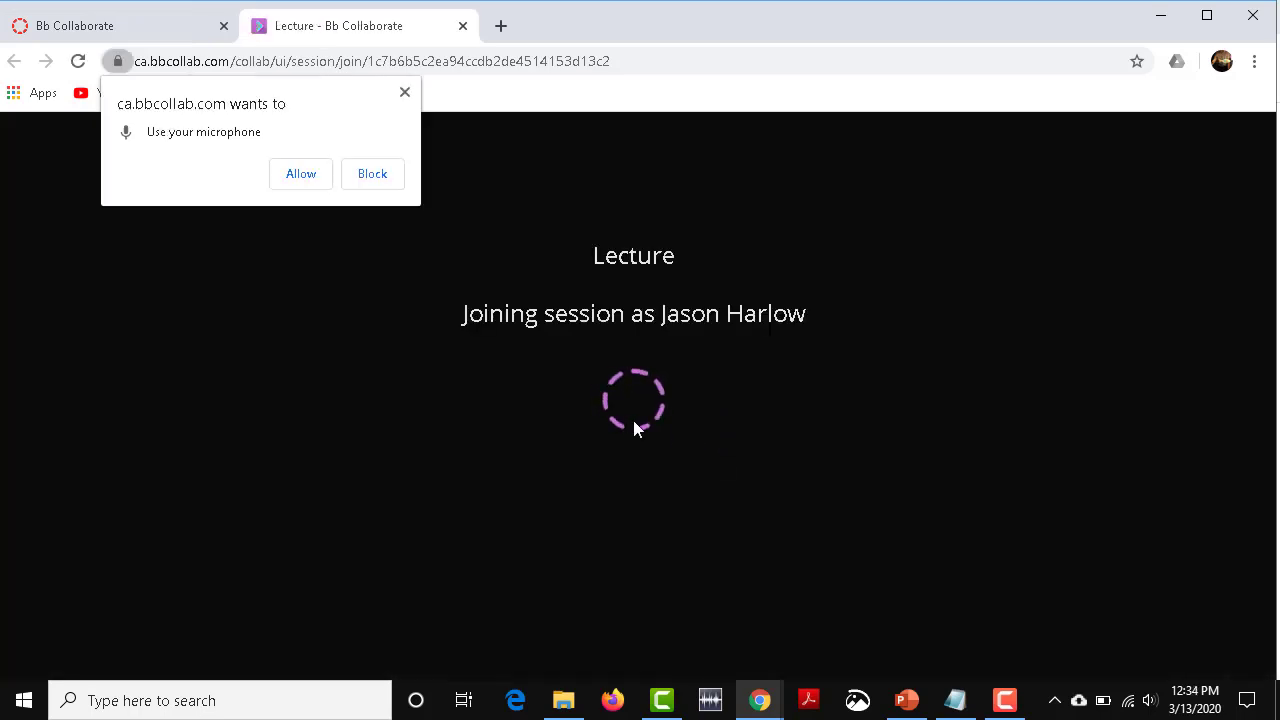
pyautogui.click(299, 177)
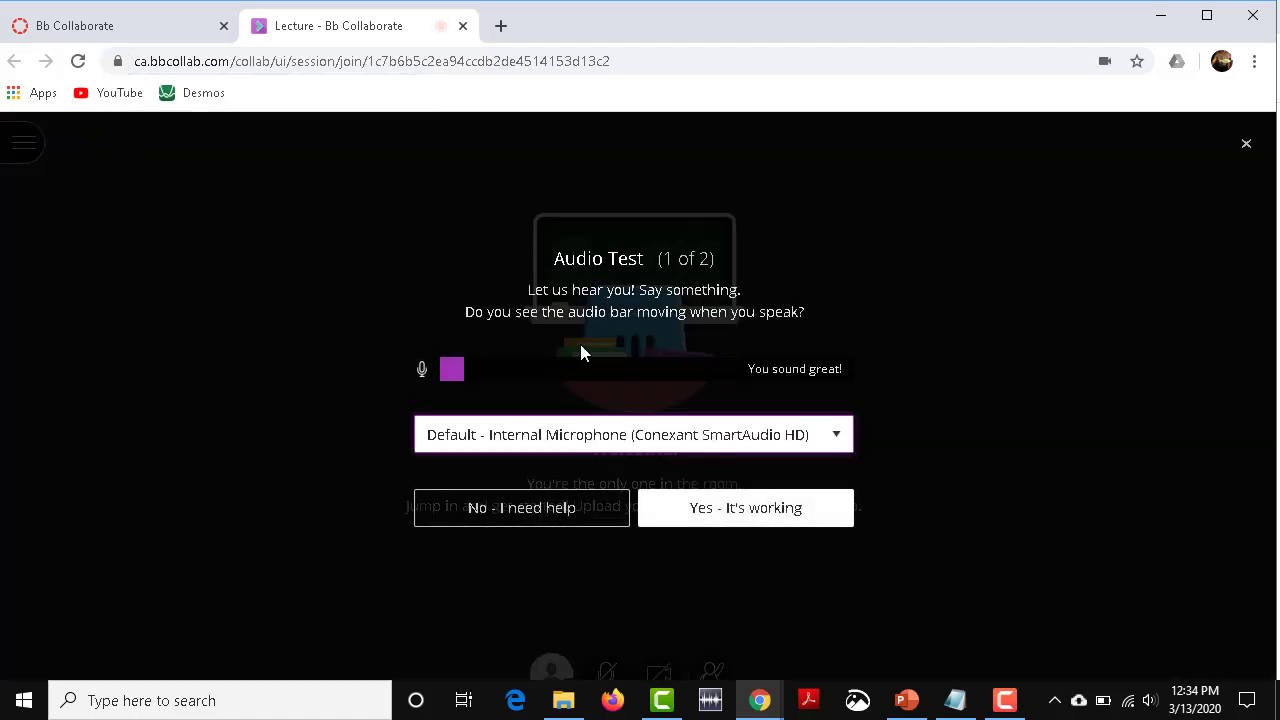
pyautogui.click(664, 506)
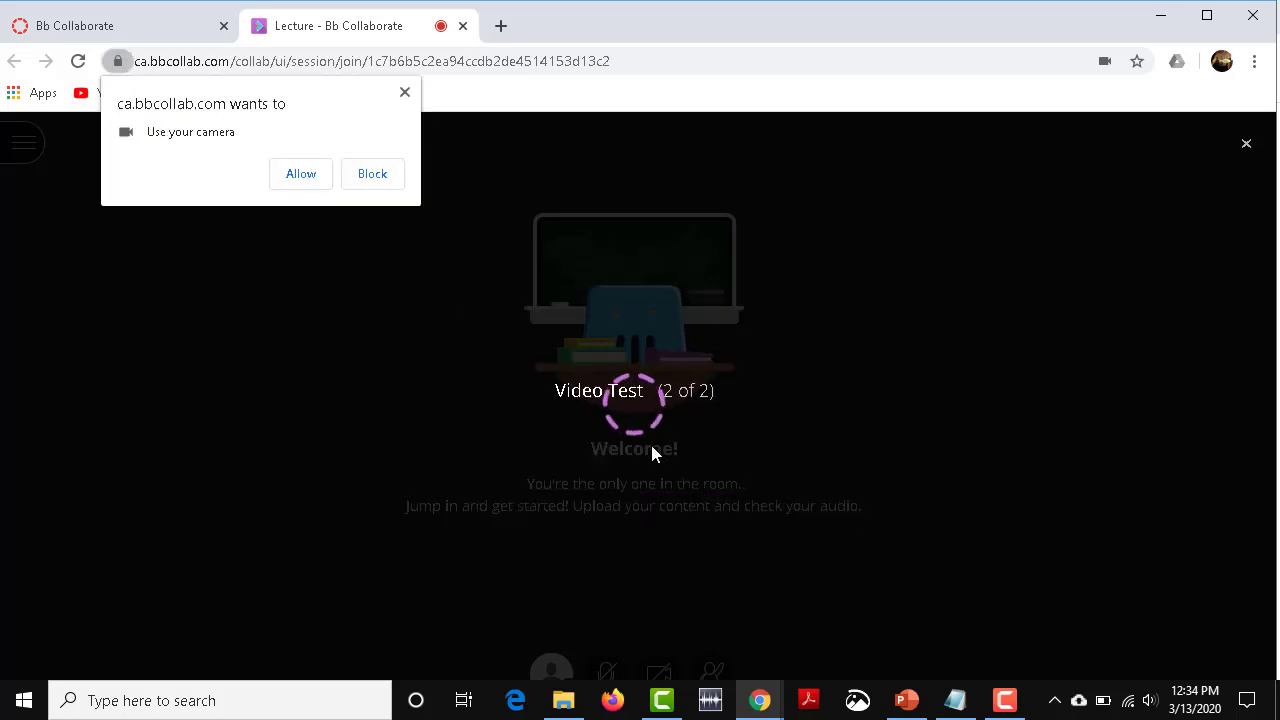
pyautogui.click(305, 178)
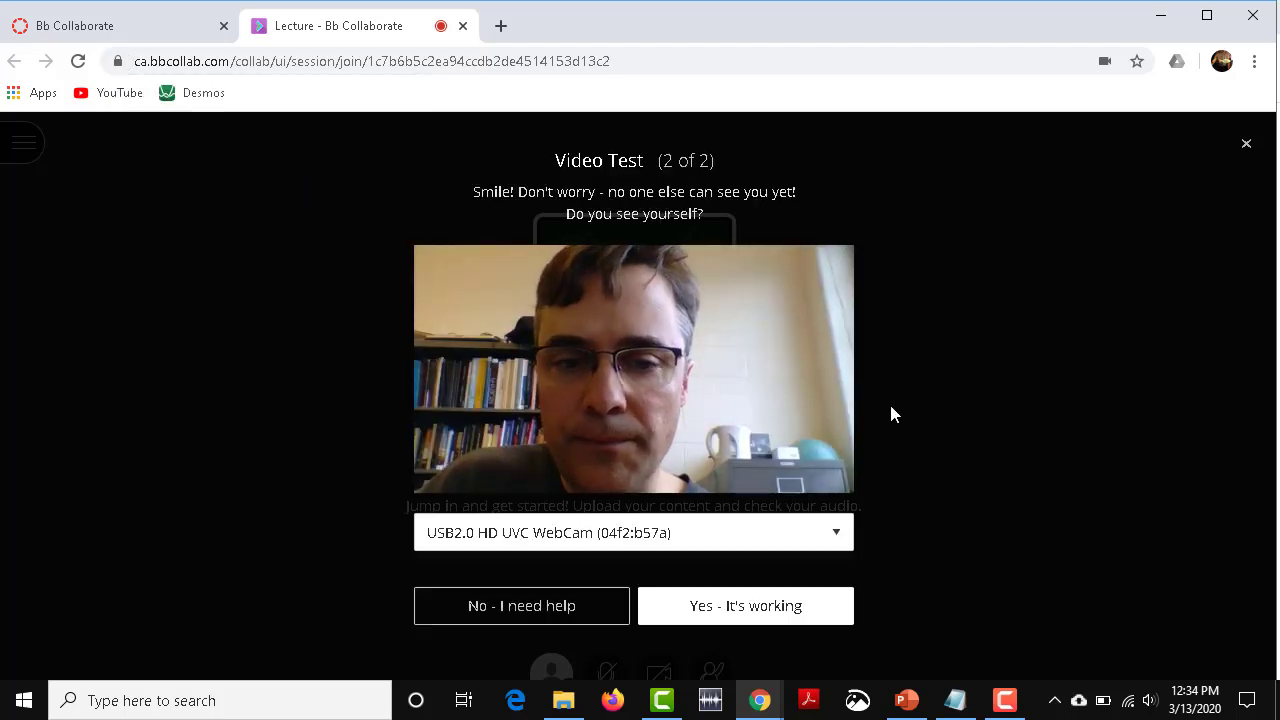
pyautogui.click(762, 606)
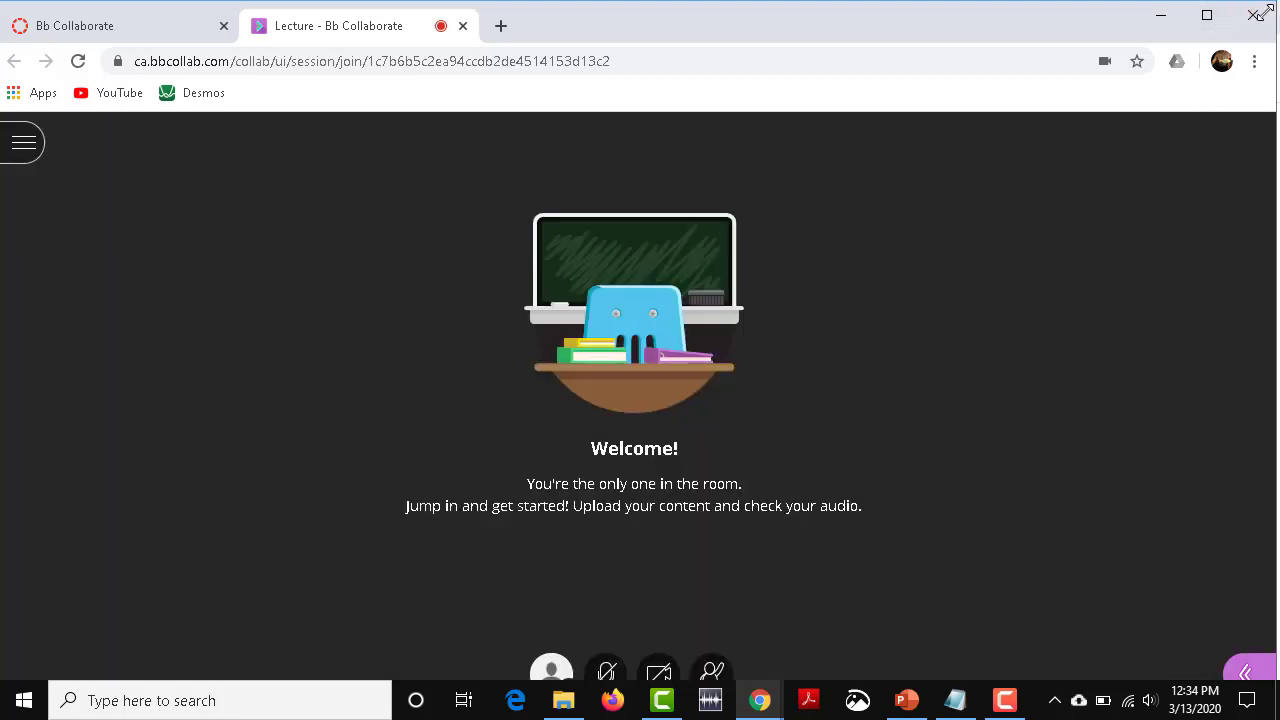
# Resize and reposition the browser window so the session's microphone and camera controls fit on screen.
pyautogui.click(1208, 18)
pyautogui.moveTo(1074, 94); pyautogui.dragTo(1116, 25)
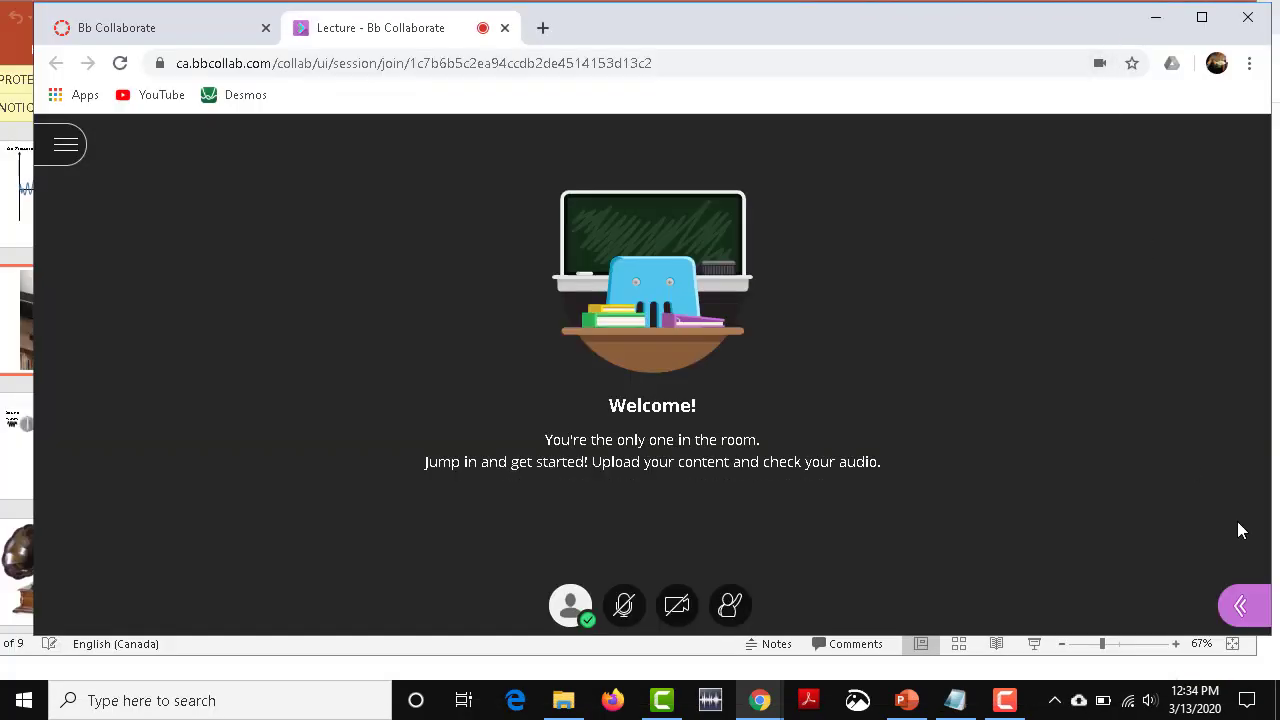
# Open the session's collaboration panel, start recording the Lecture session and dismiss the recording notice.
pyautogui.click(1238, 610)
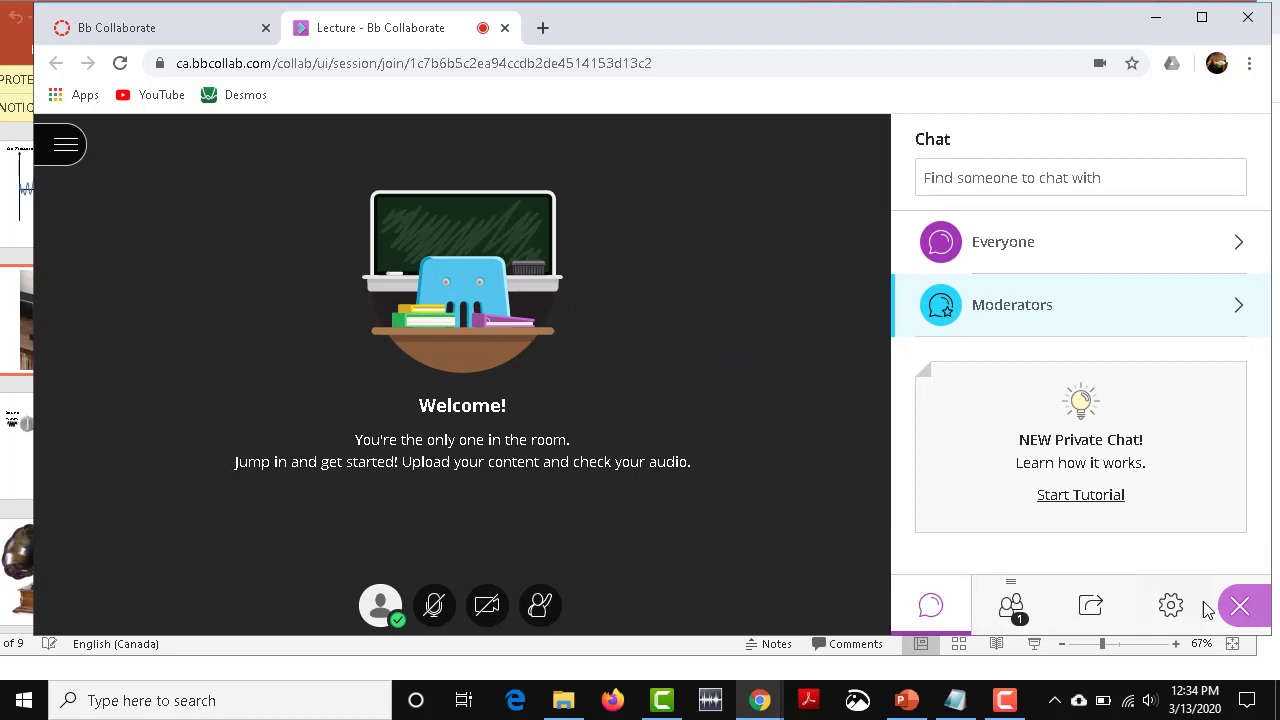
pyautogui.click(64, 150)
pyautogui.click(112, 260)
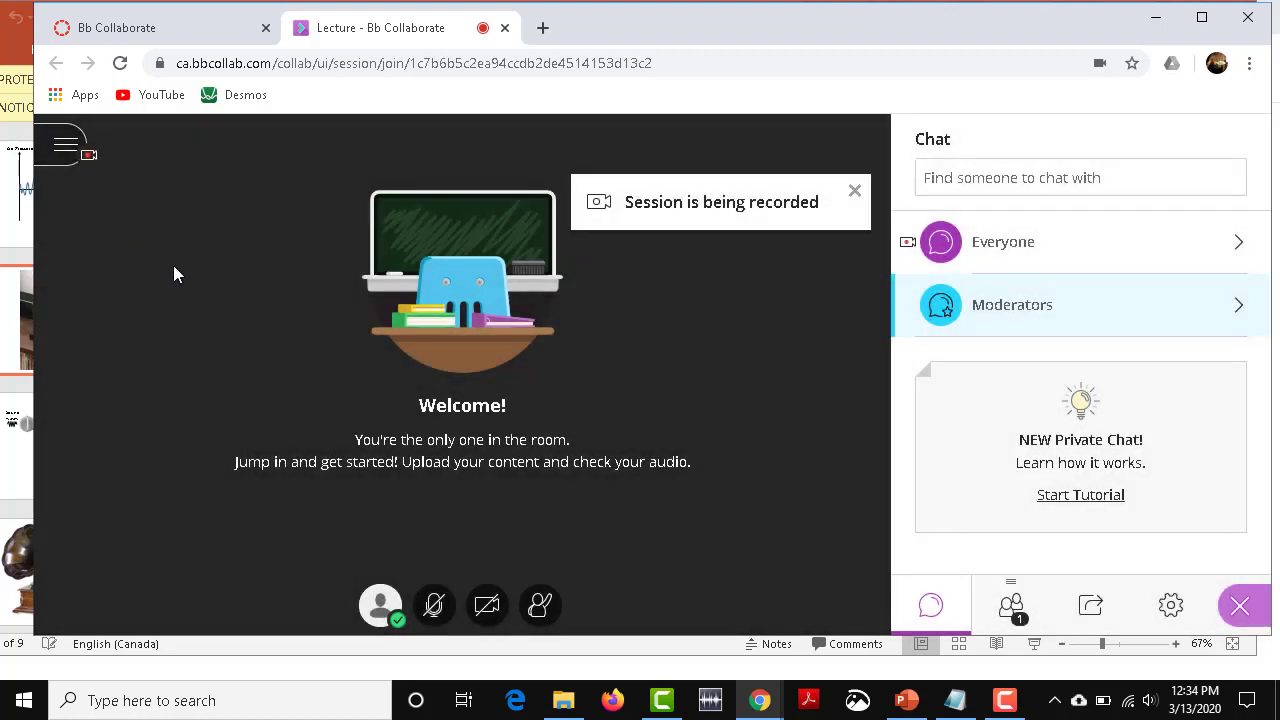
pyautogui.click(855, 191)
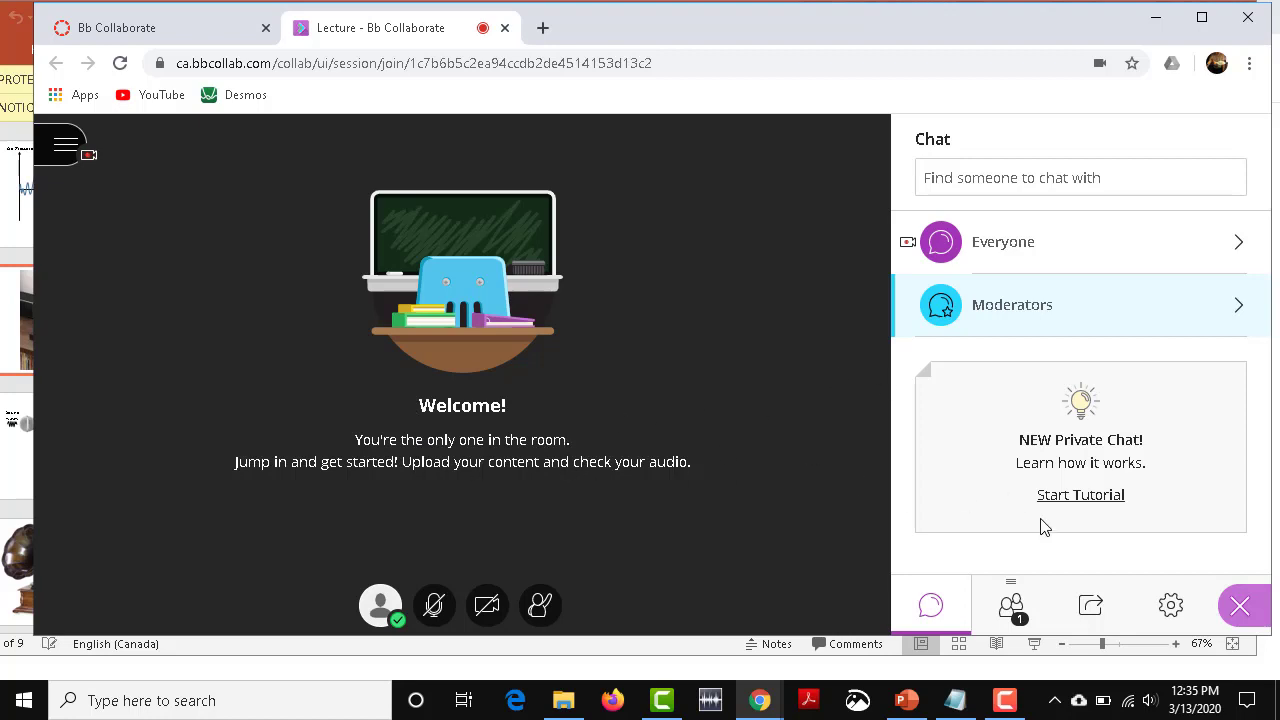
# Detach the attendee list so it shows beside the chat, and send "hi class" to the Everyone chat.
pyautogui.click(1013, 612)
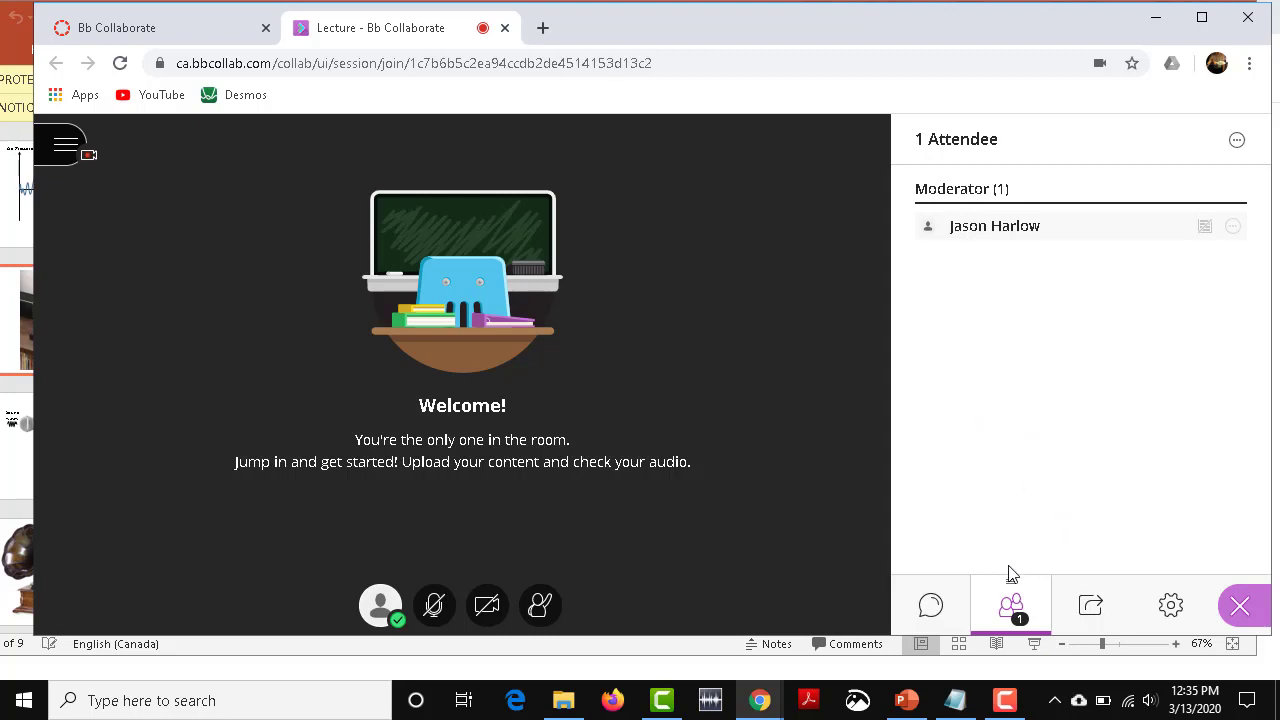
pyautogui.moveTo(1028, 600); pyautogui.dragTo(769, 444)
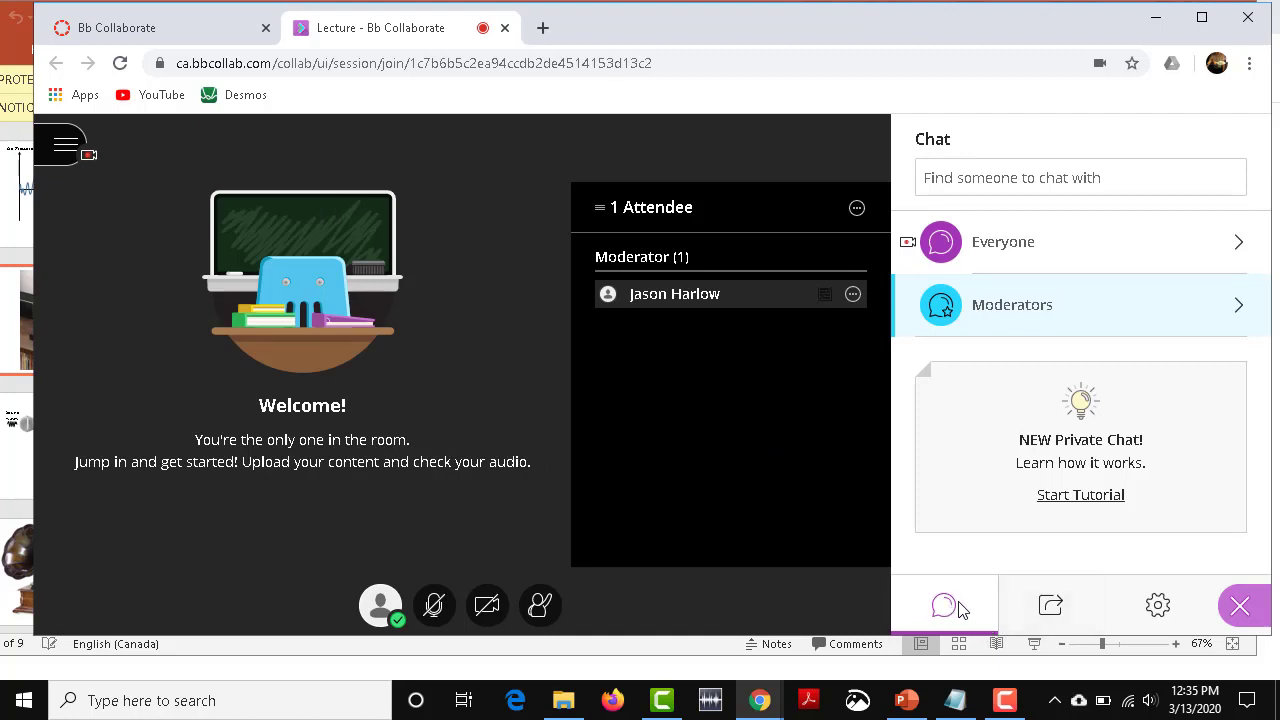
pyautogui.click(1003, 250)
pyautogui.click(1020, 542)
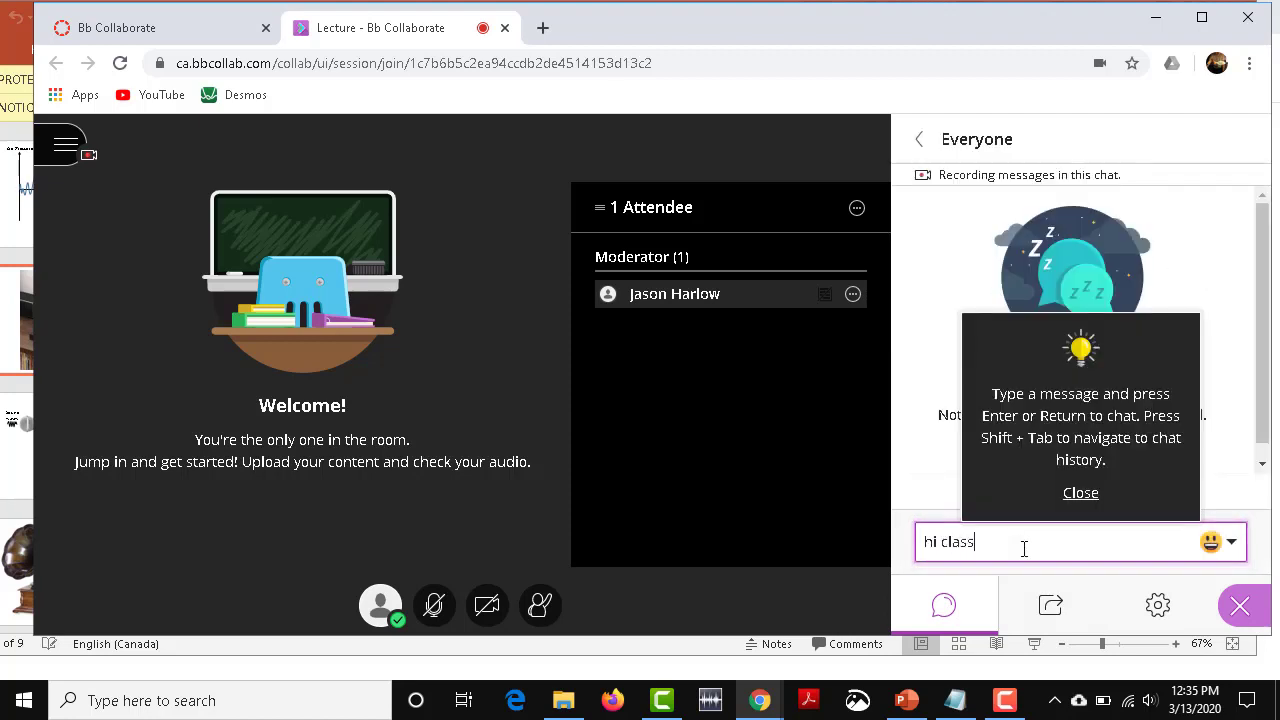
pyautogui.press('Return')
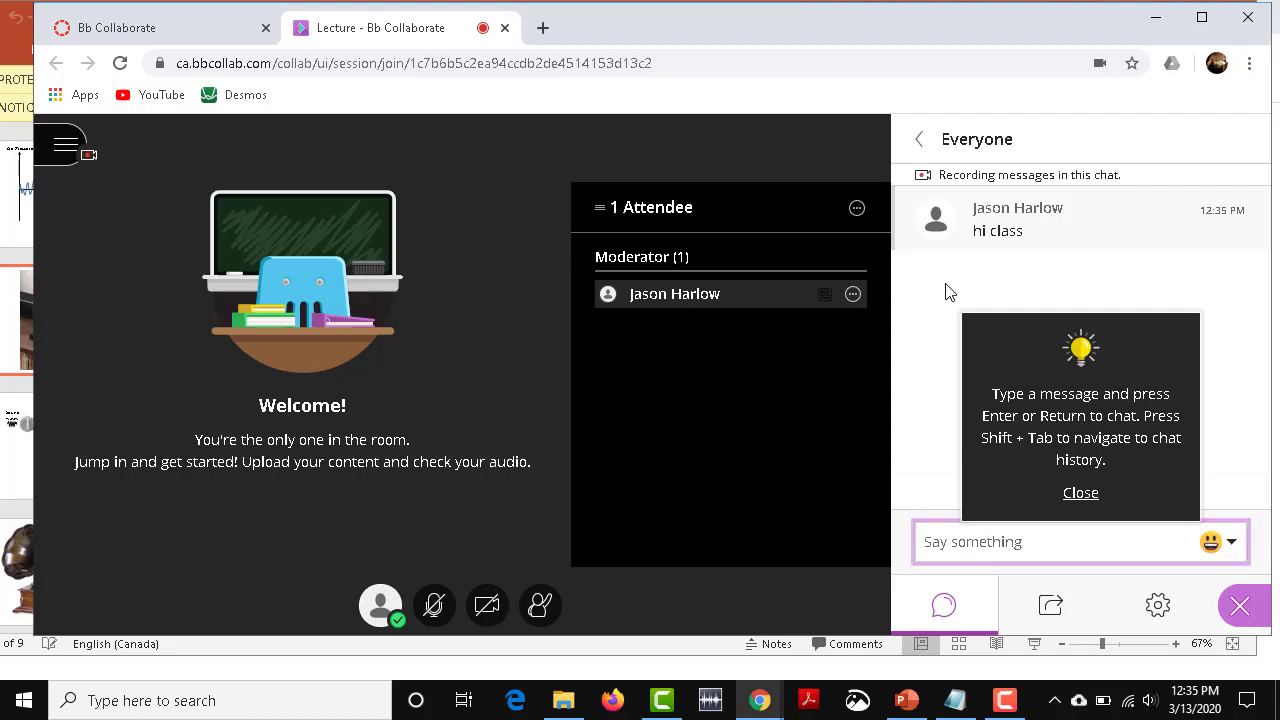
pyautogui.click(1009, 542)
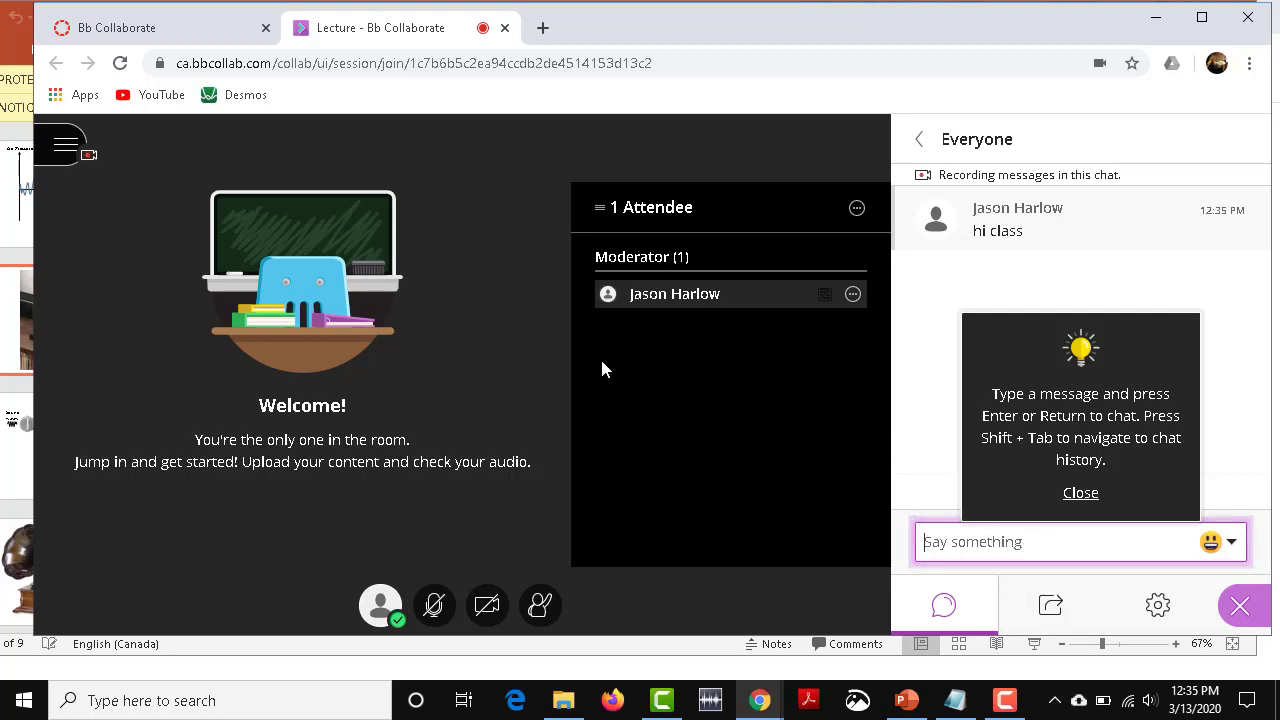
# Turn on the microphone and share the camera video with the session.
pyautogui.click(436, 606)
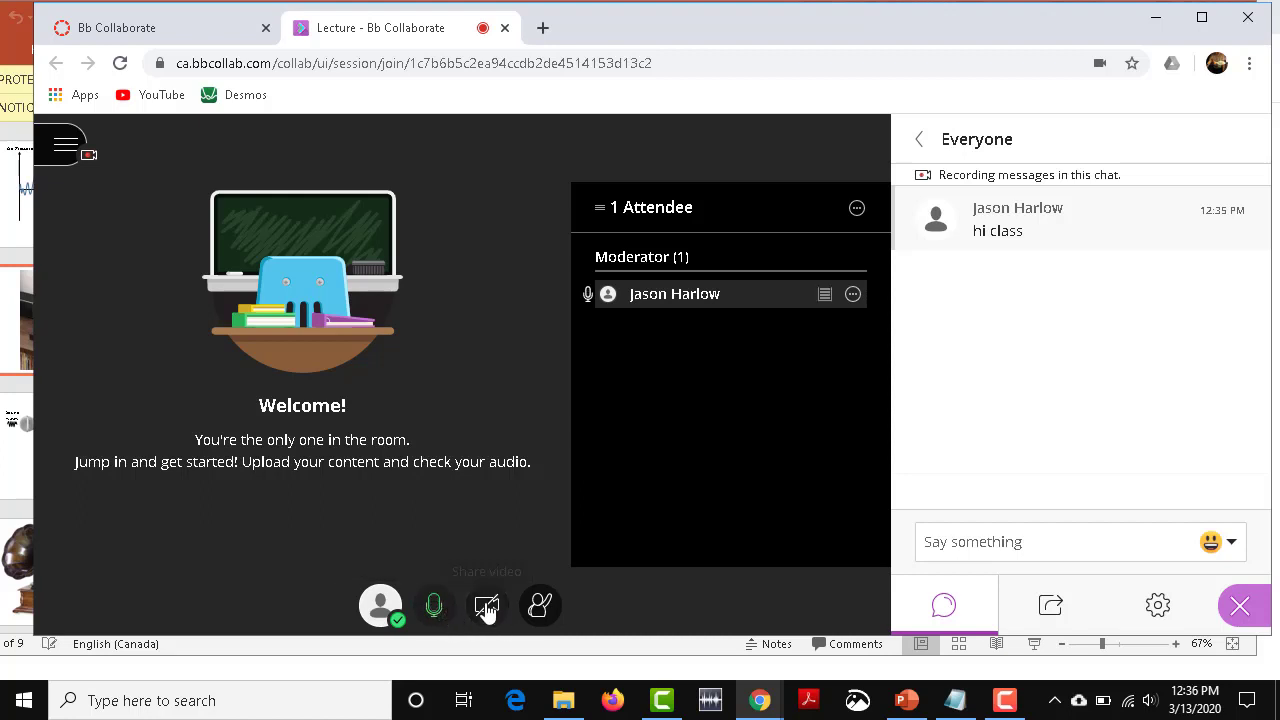
pyautogui.click(487, 606)
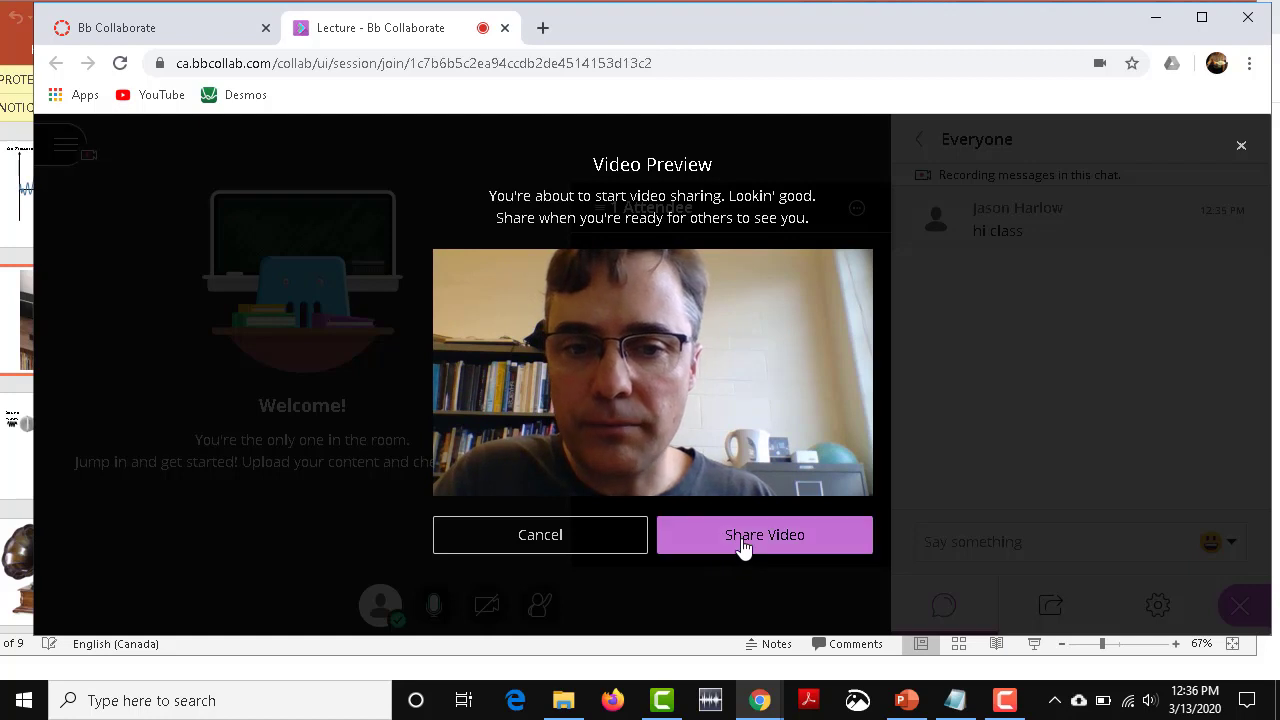
pyautogui.click(740, 549)
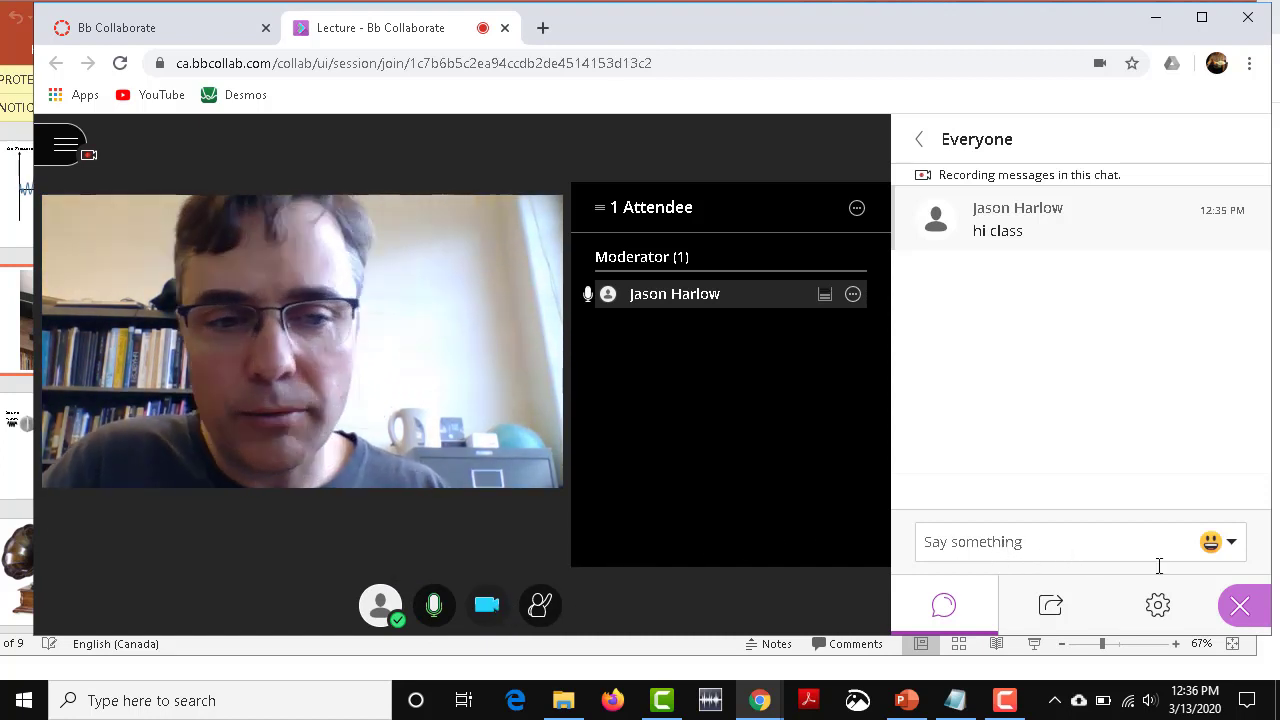
# Post a thumbs-up emoji in the Everyone chat.
pyautogui.click(1232, 545)
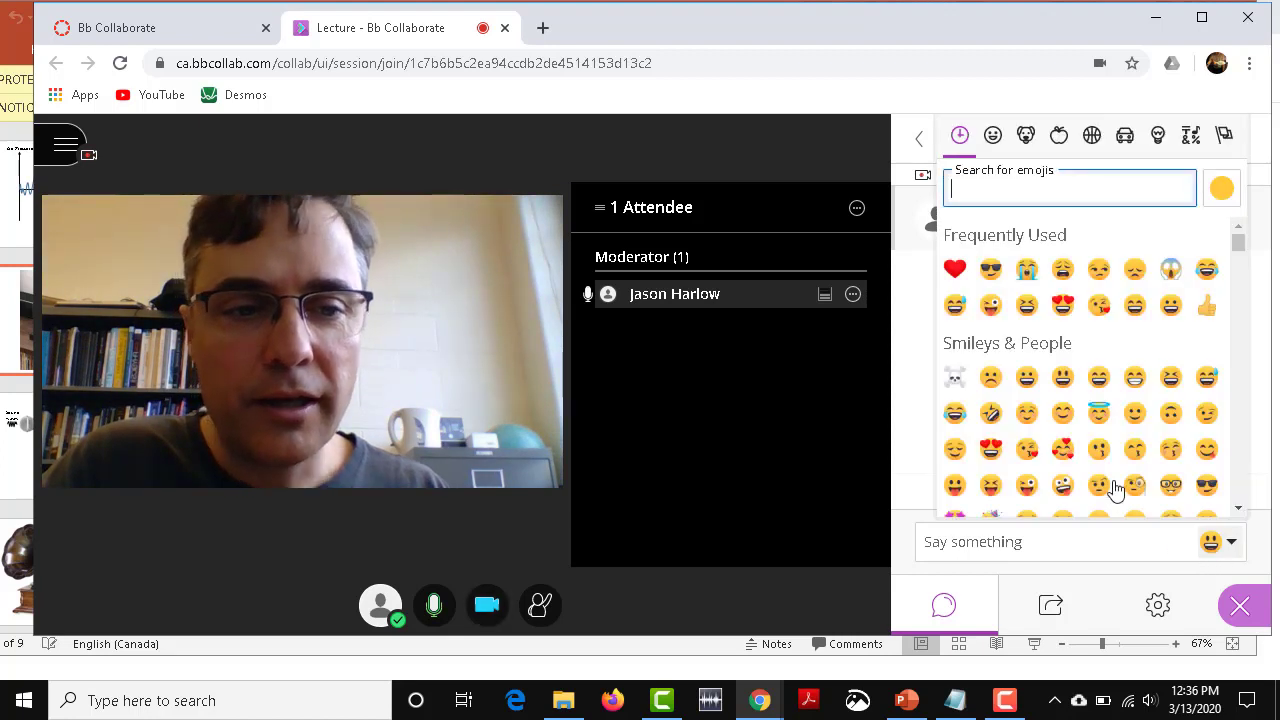
pyautogui.click(1205, 307)
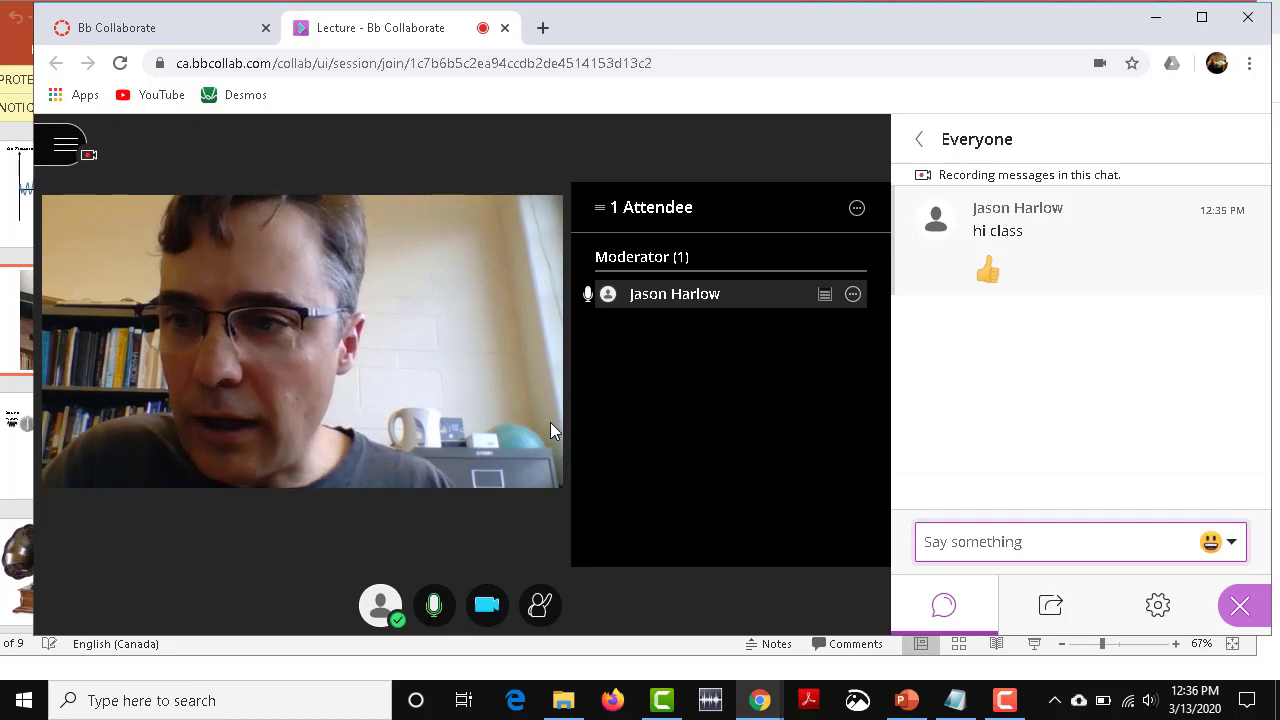
# Switch to PowerPoint, show the Air Pressure slide of Phonograph Figs.pptx, and return to the Lecture session in Chrome.
pyautogui.click(28, 192)
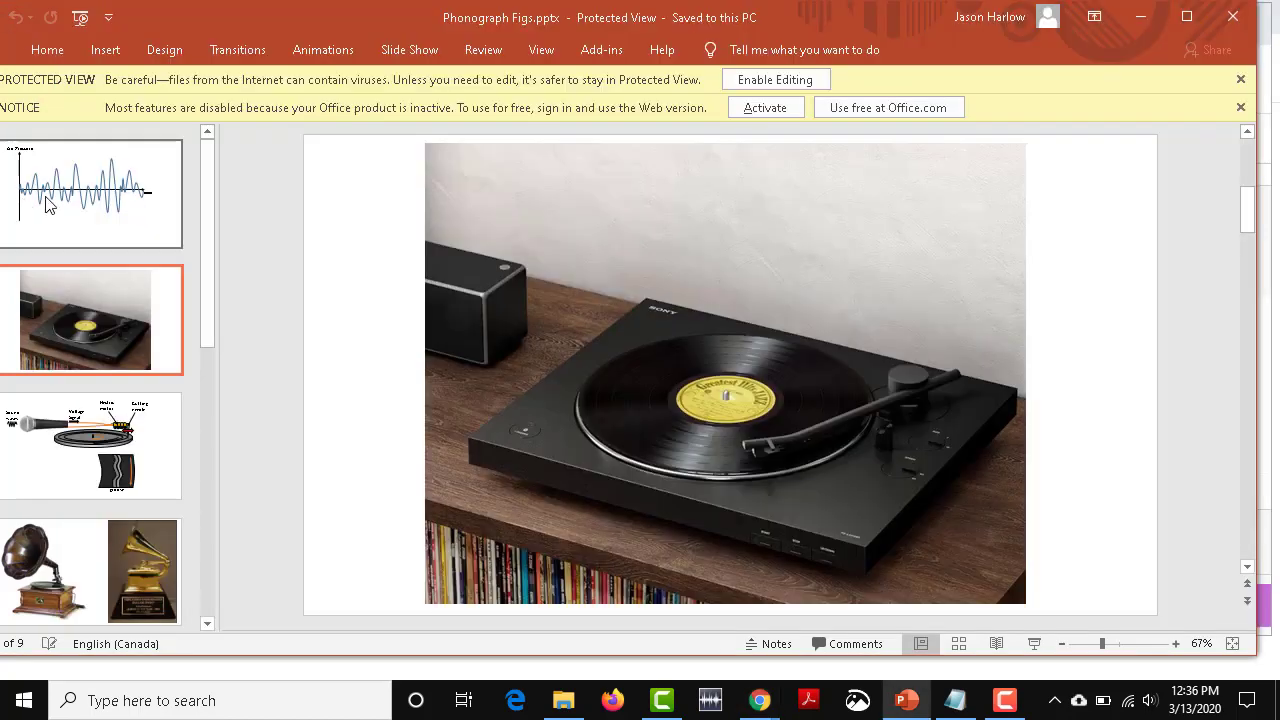
pyautogui.click(60, 193)
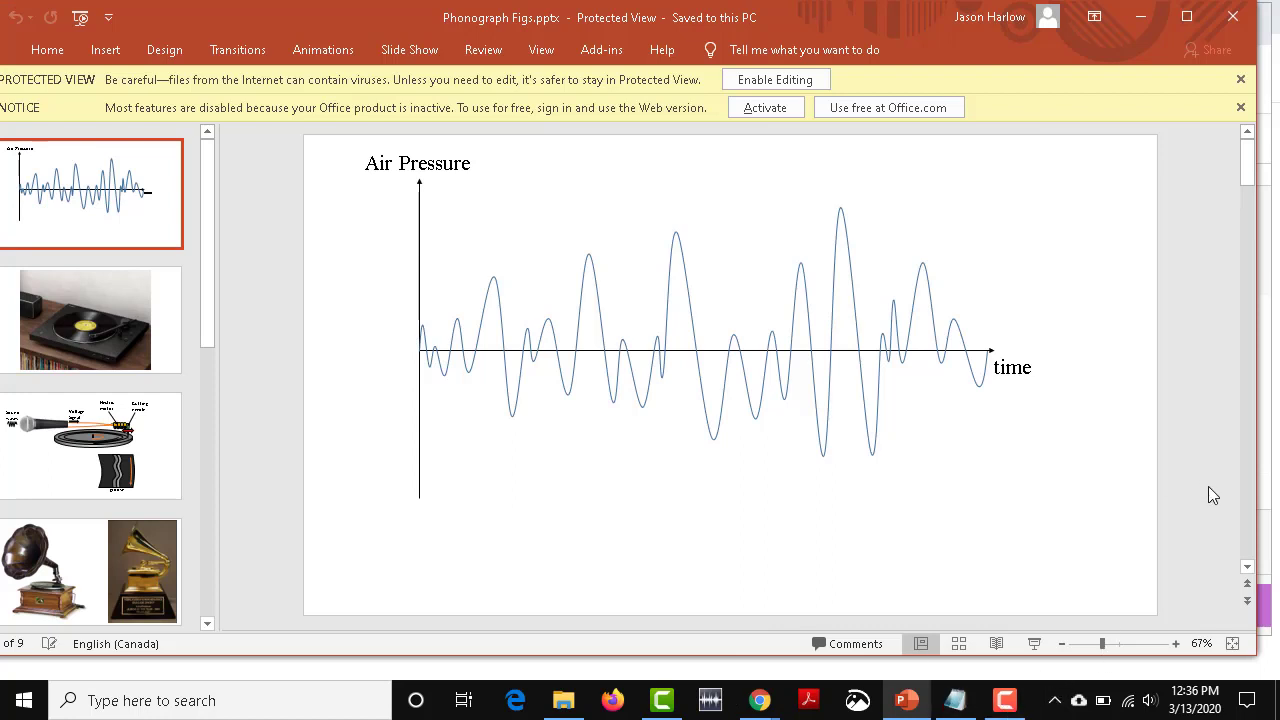
pyautogui.moveTo(752, 705)
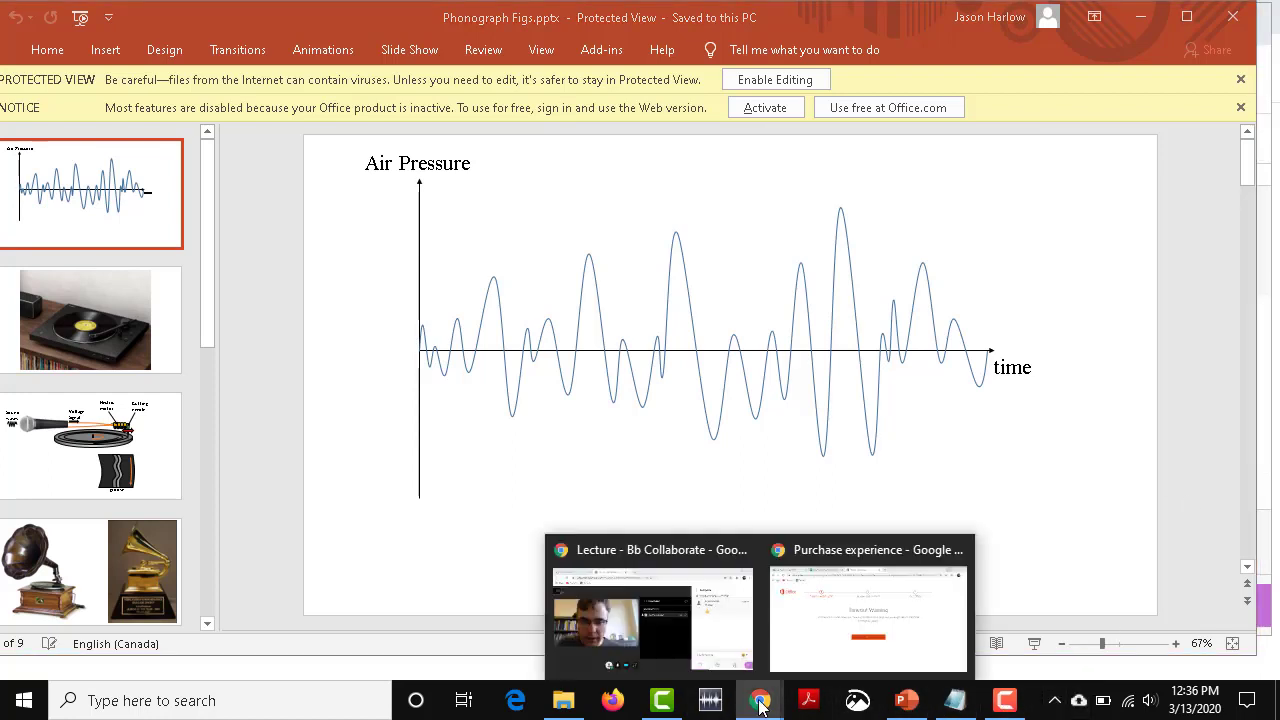
pyautogui.click(704, 662)
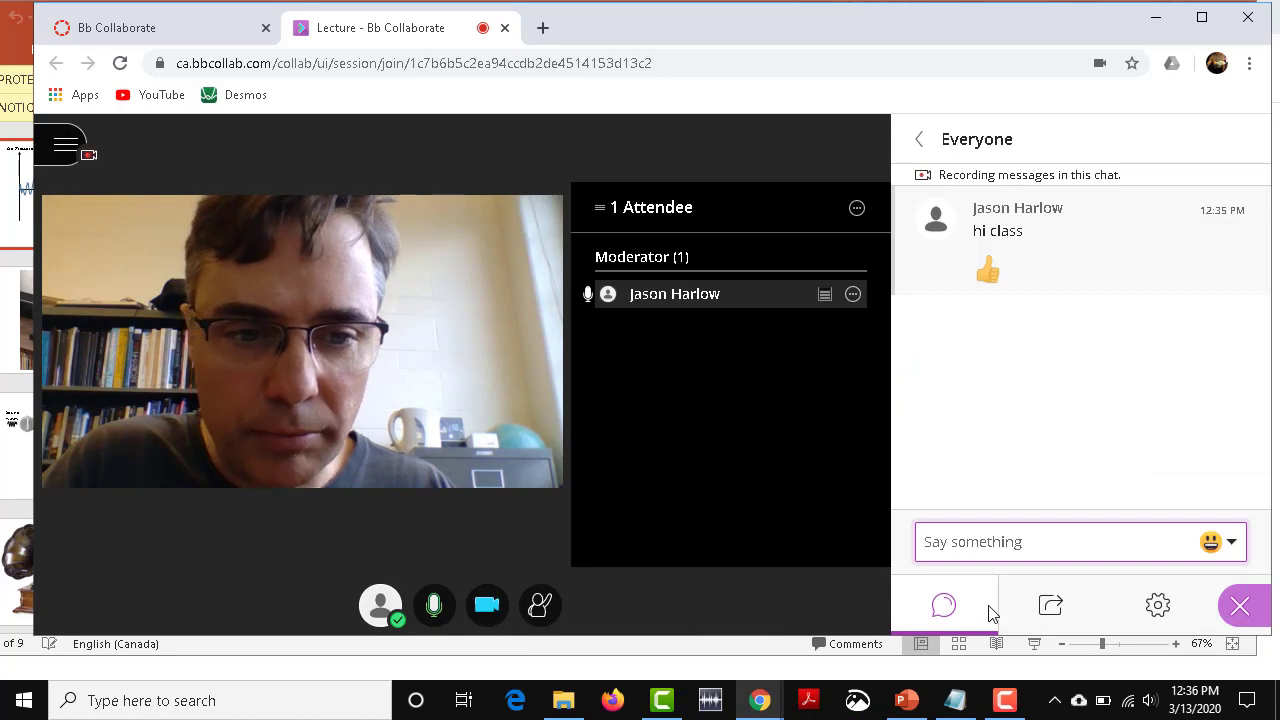
# Share the Phonograph Figs.pptx application window with the session.
pyautogui.click(1051, 610)
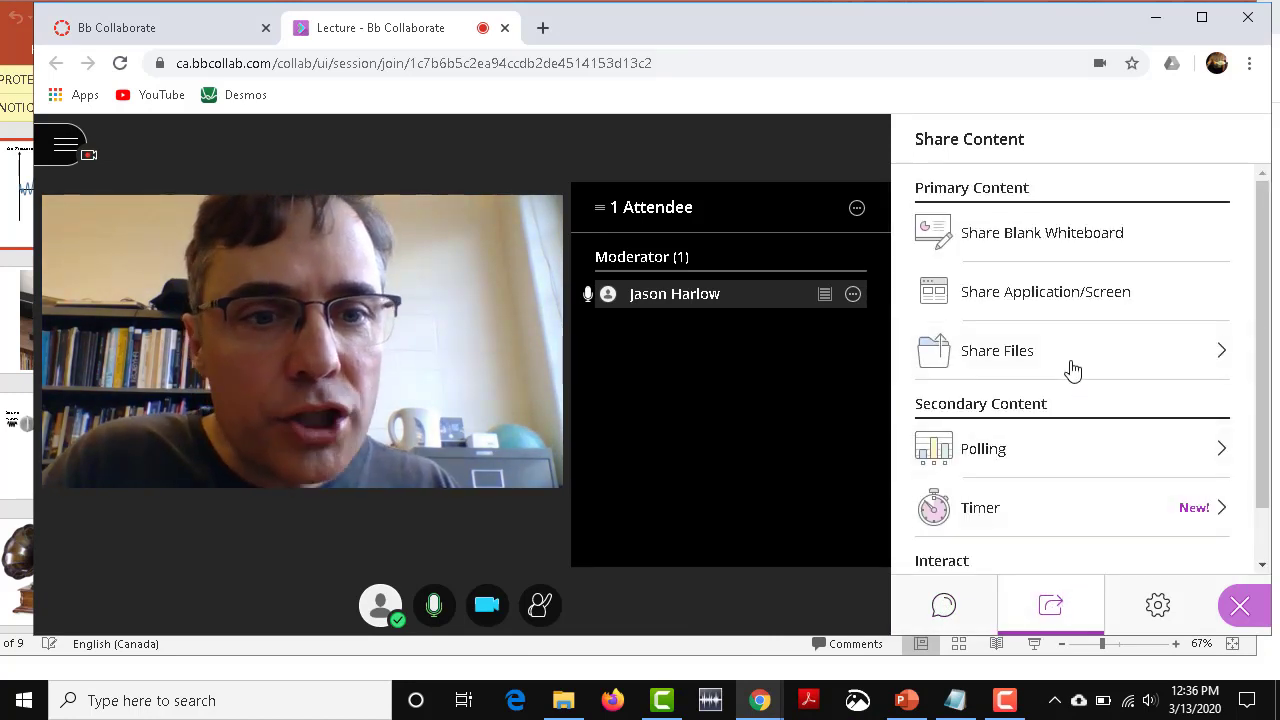
pyautogui.click(1056, 294)
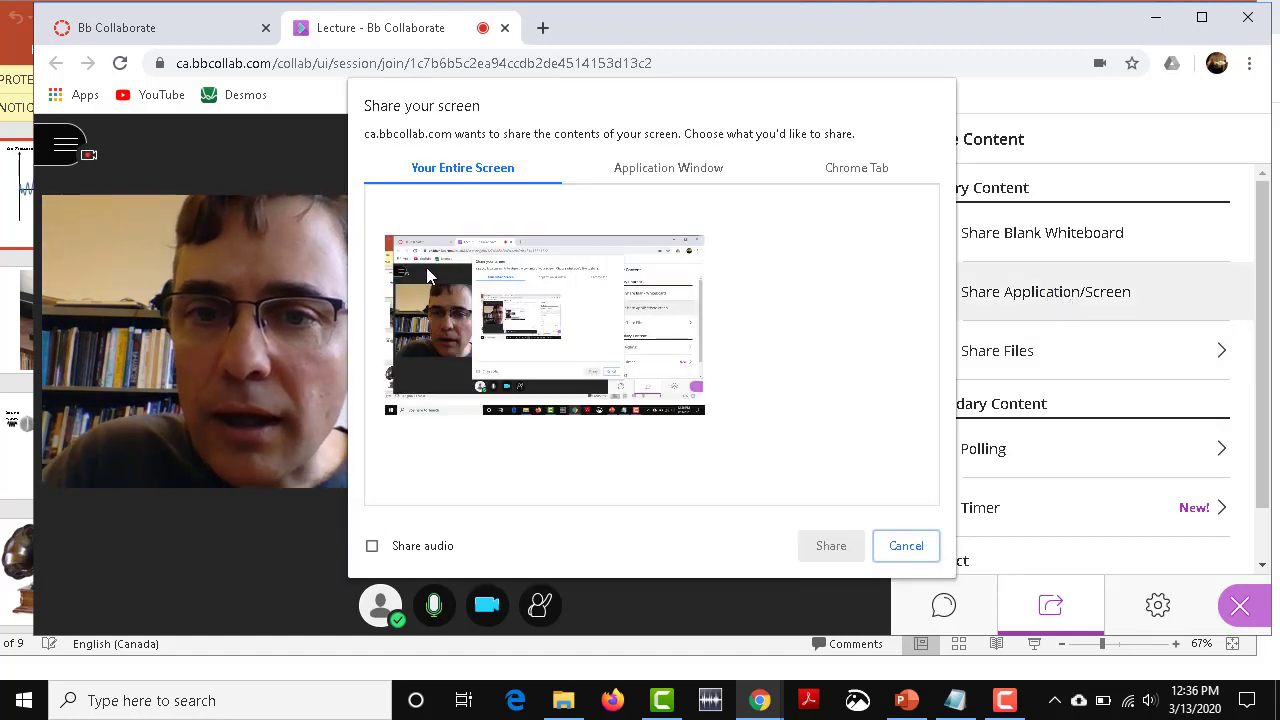
pyautogui.click(646, 172)
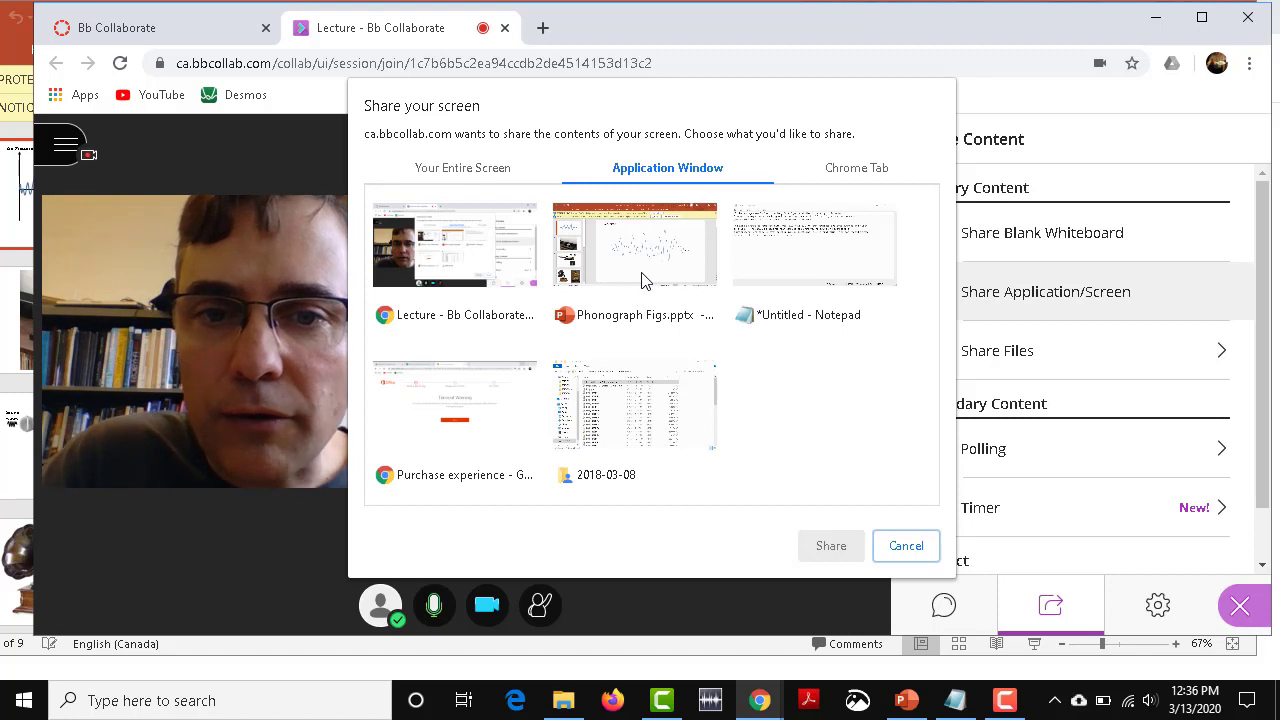
pyautogui.click(673, 281)
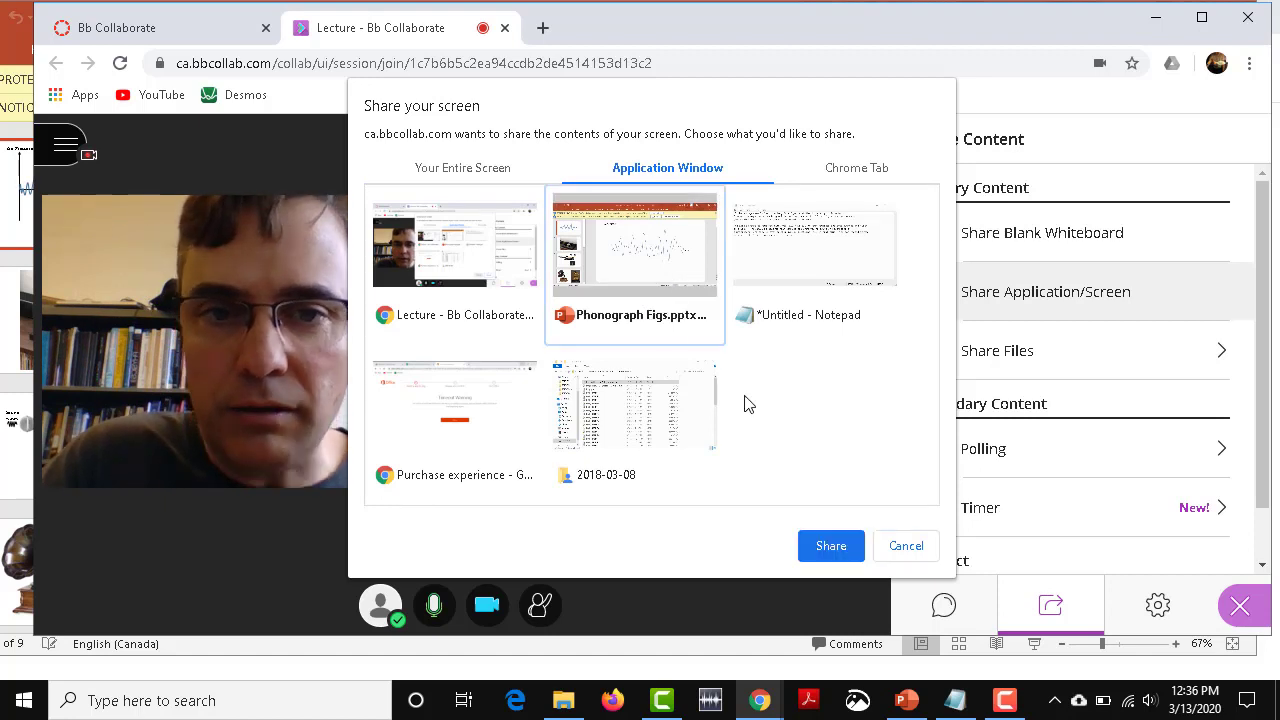
pyautogui.click(830, 545)
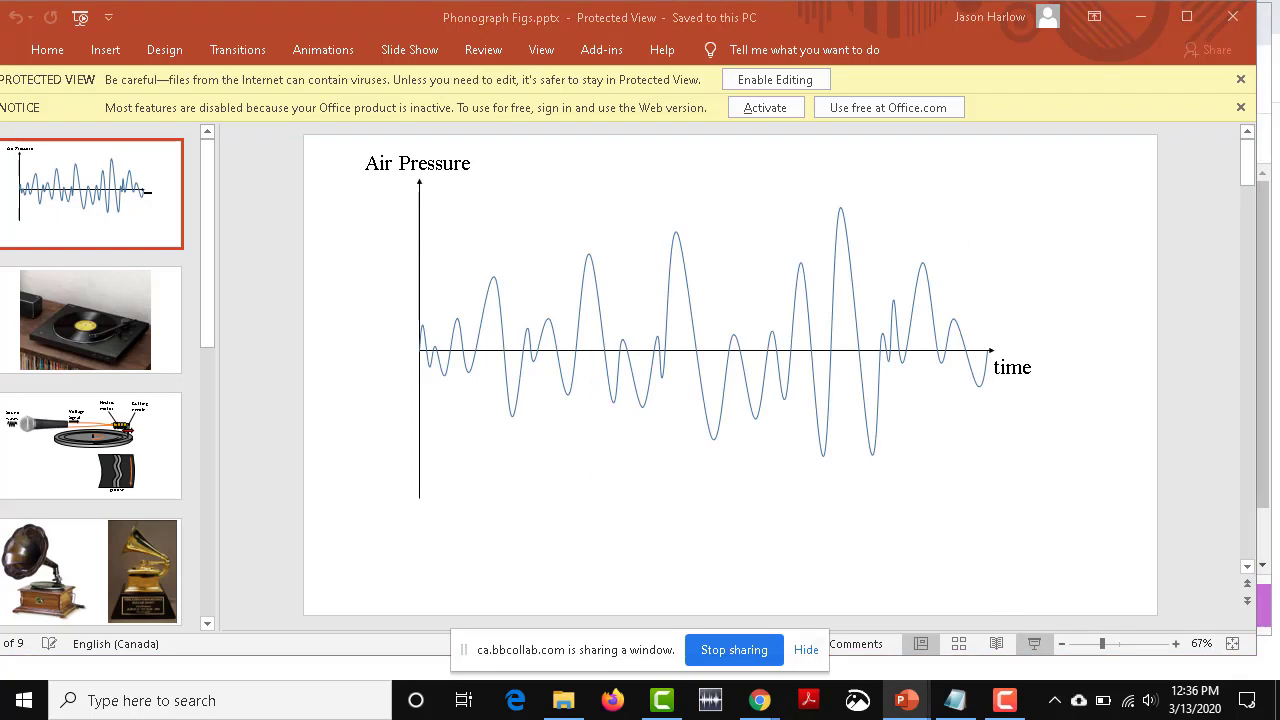
# Present the slide show from the first slide with the laser pointer, then end it and stop sharing the window.
pyautogui.press('F5')
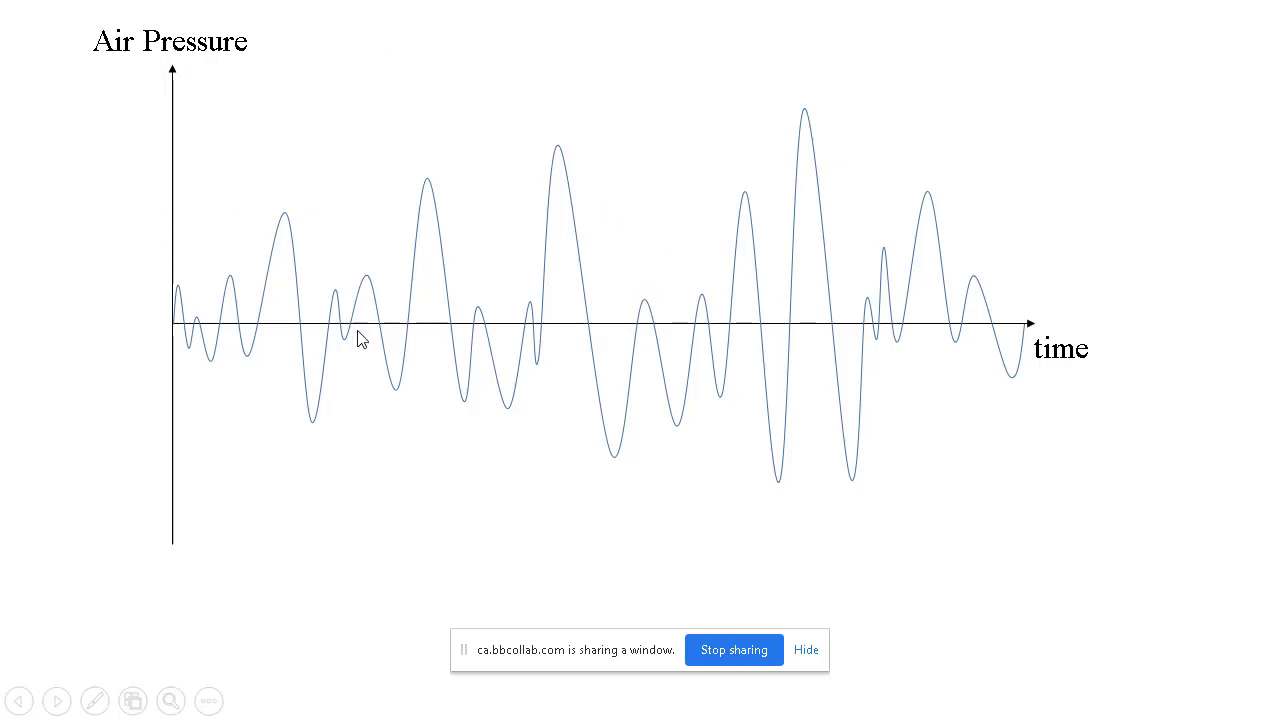
pyautogui.click(93, 701)
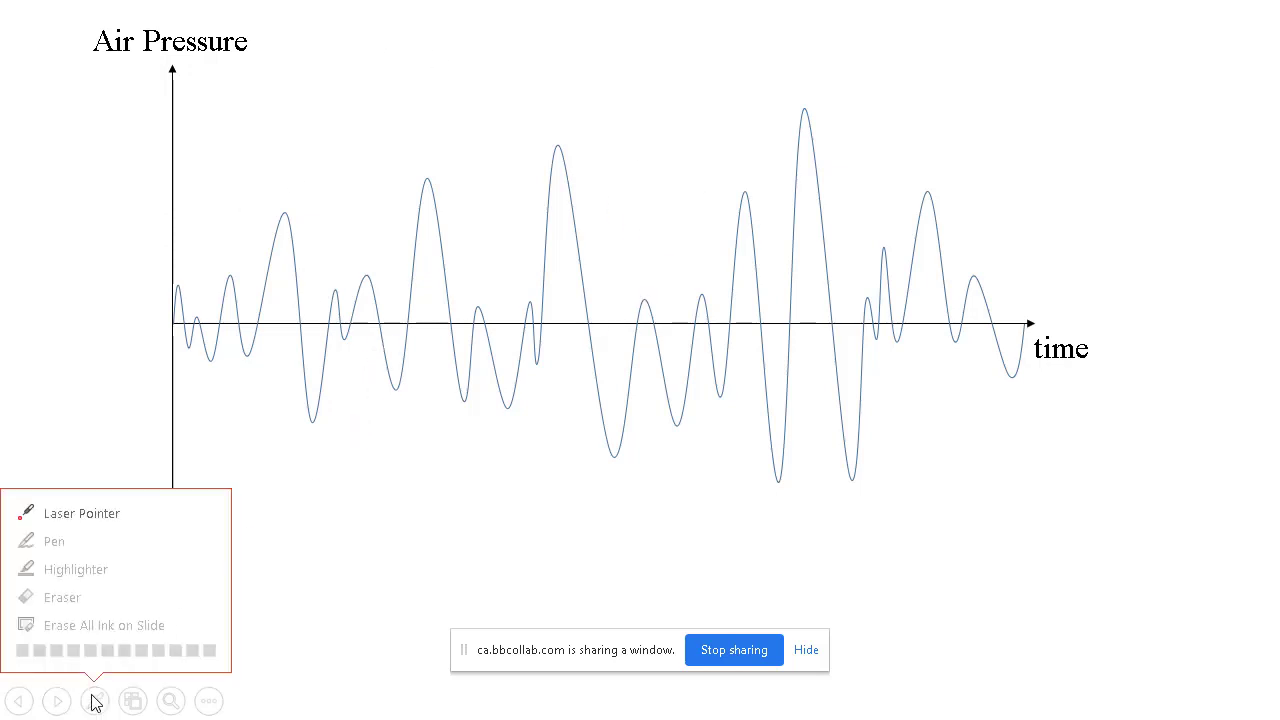
pyautogui.click(88, 516)
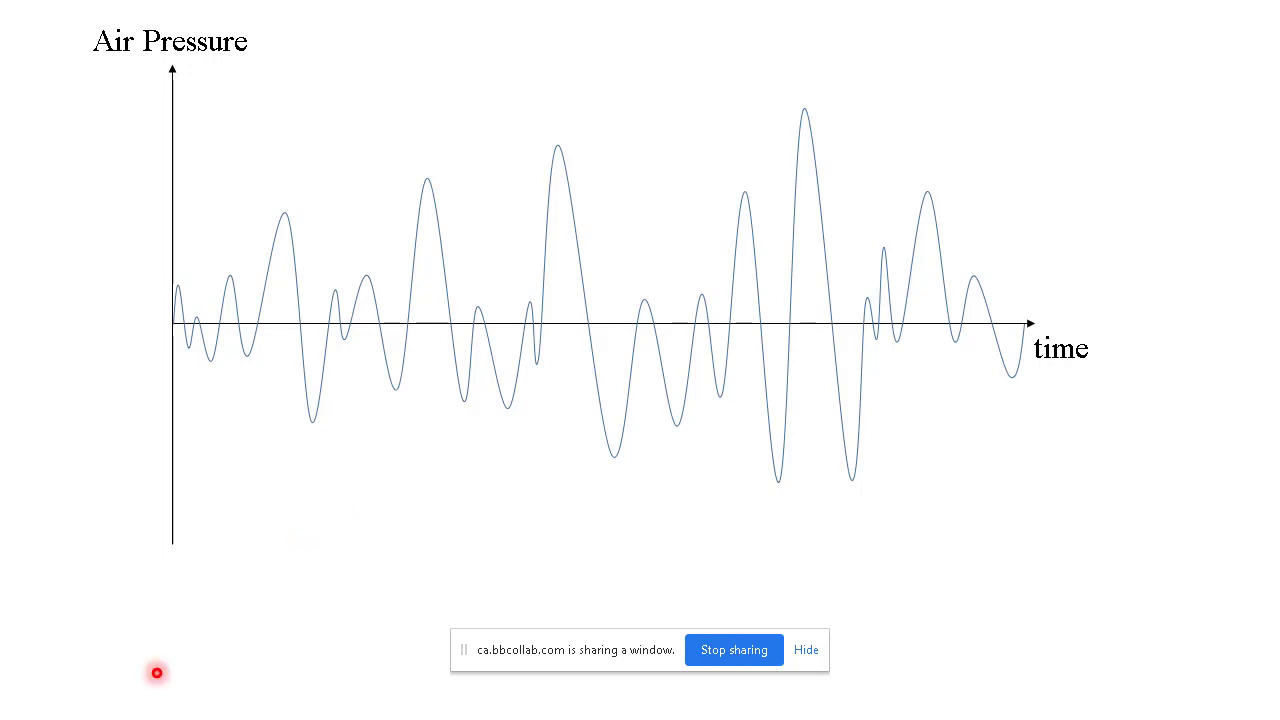
pyautogui.click(95, 703)
pyautogui.click(362, 532)
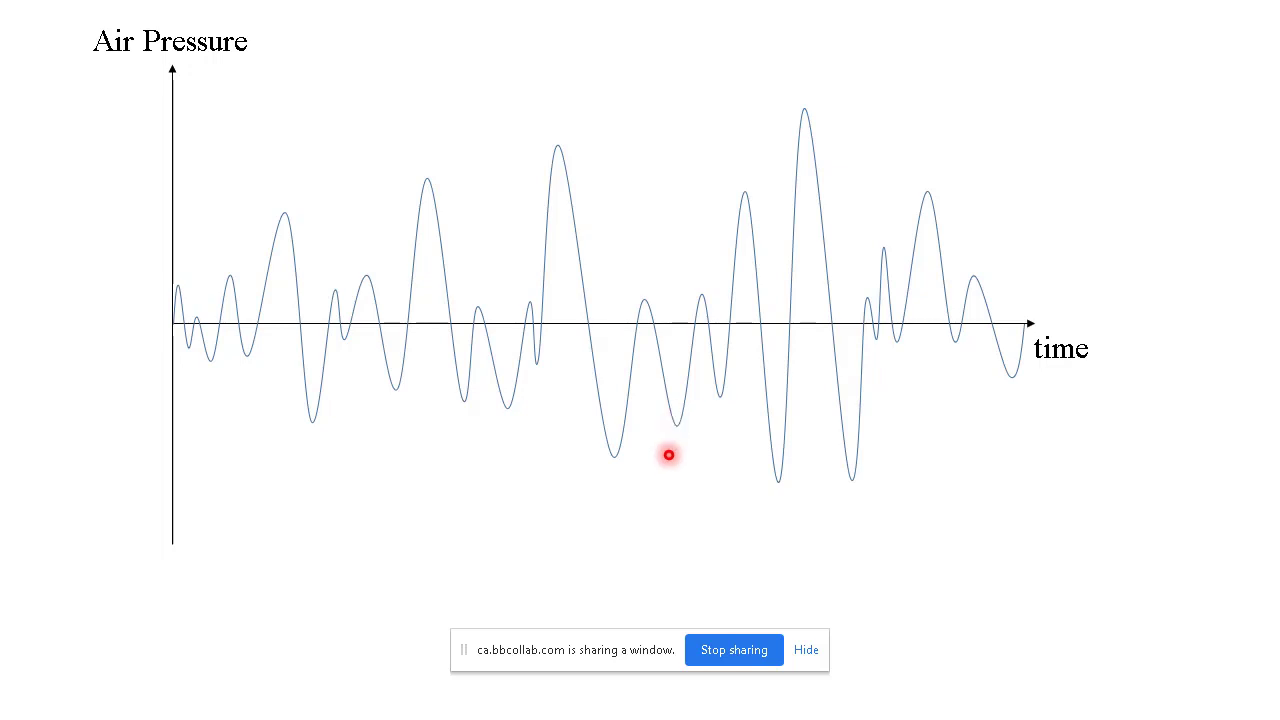
pyautogui.press('Escape')
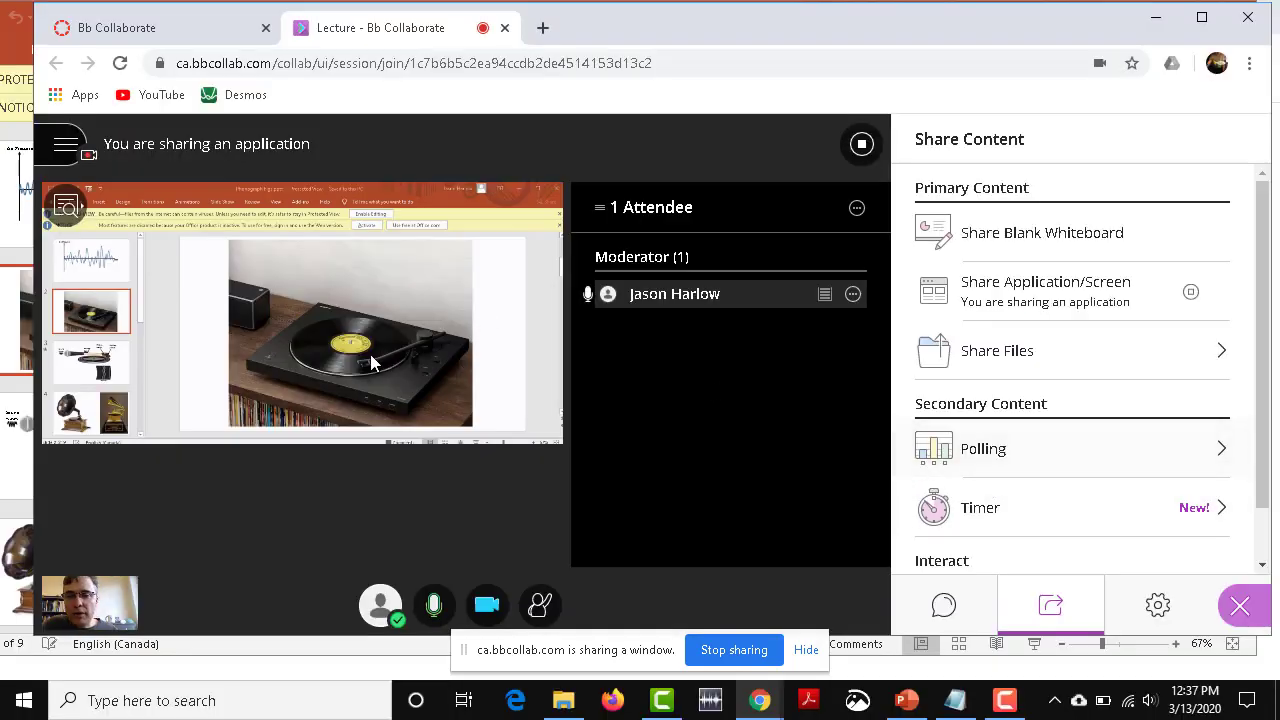
pyautogui.click(712, 648)
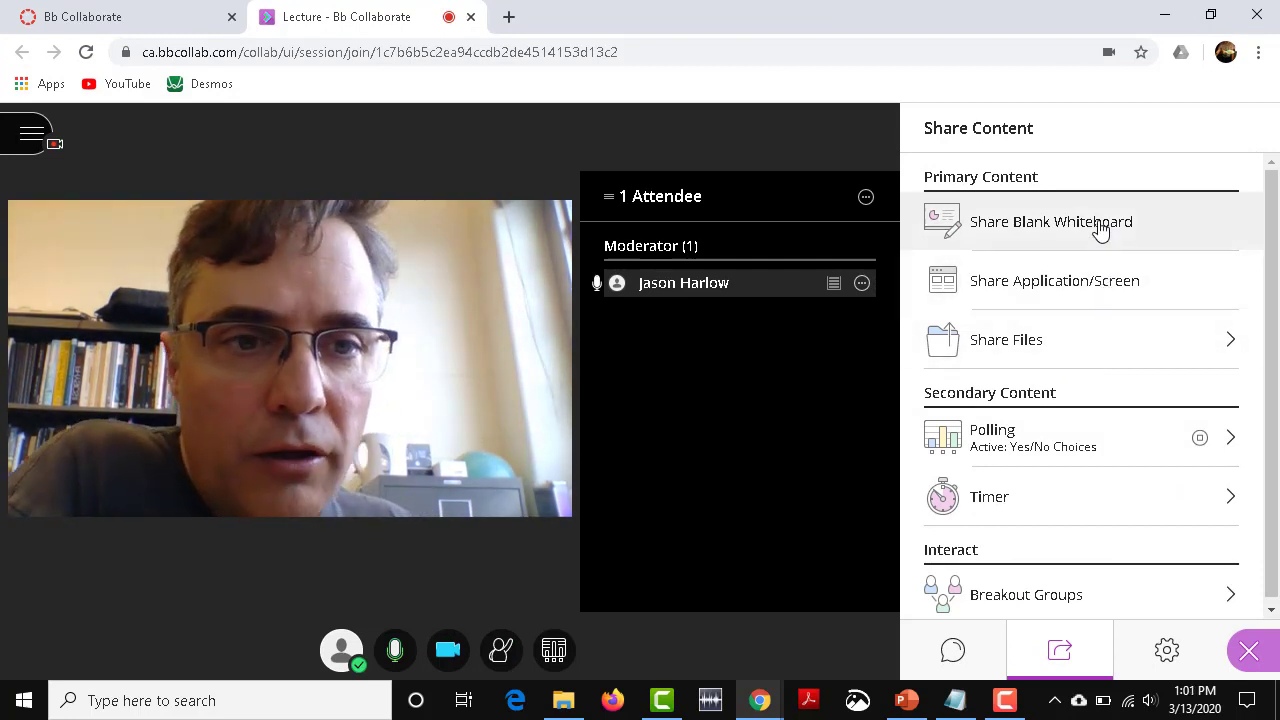
# Share a blank whiteboard in the session and choose the pencil tool for drawing.
pyautogui.click(1100, 230)
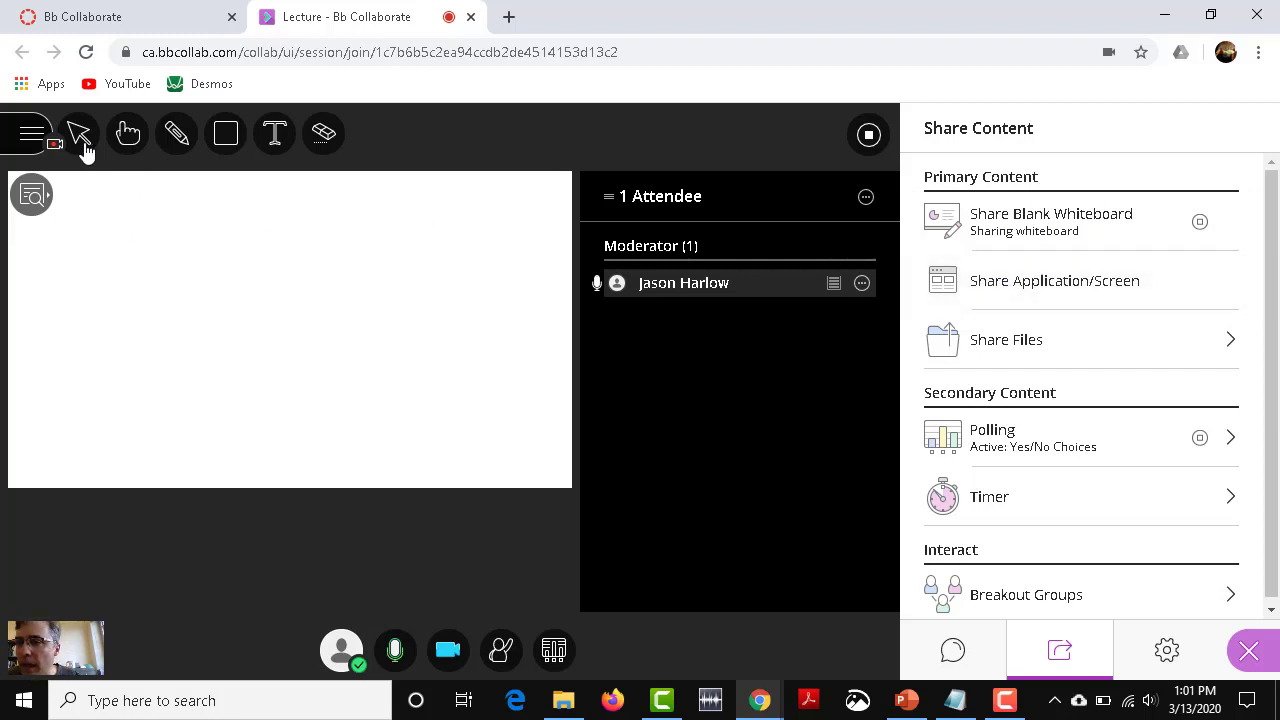
pyautogui.click(177, 133)
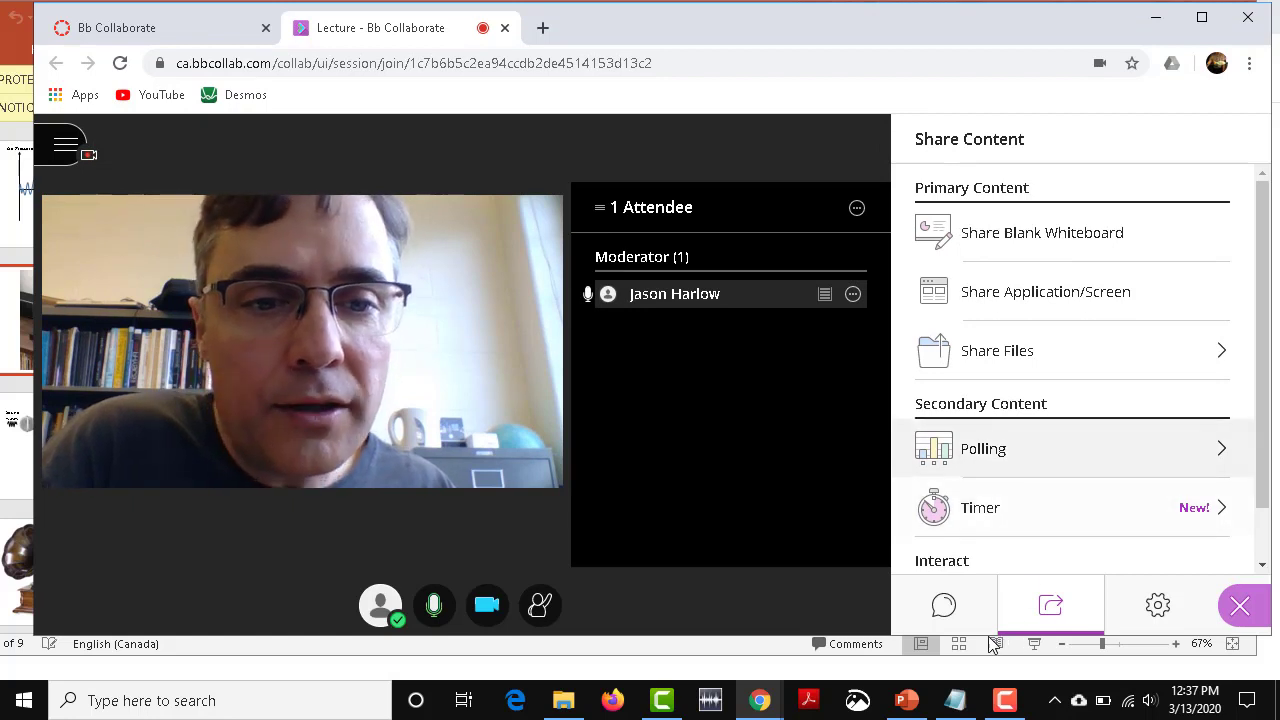
# Start a Yes/No Choices poll asking "Did you understand this?".
pyautogui.click(1036, 451)
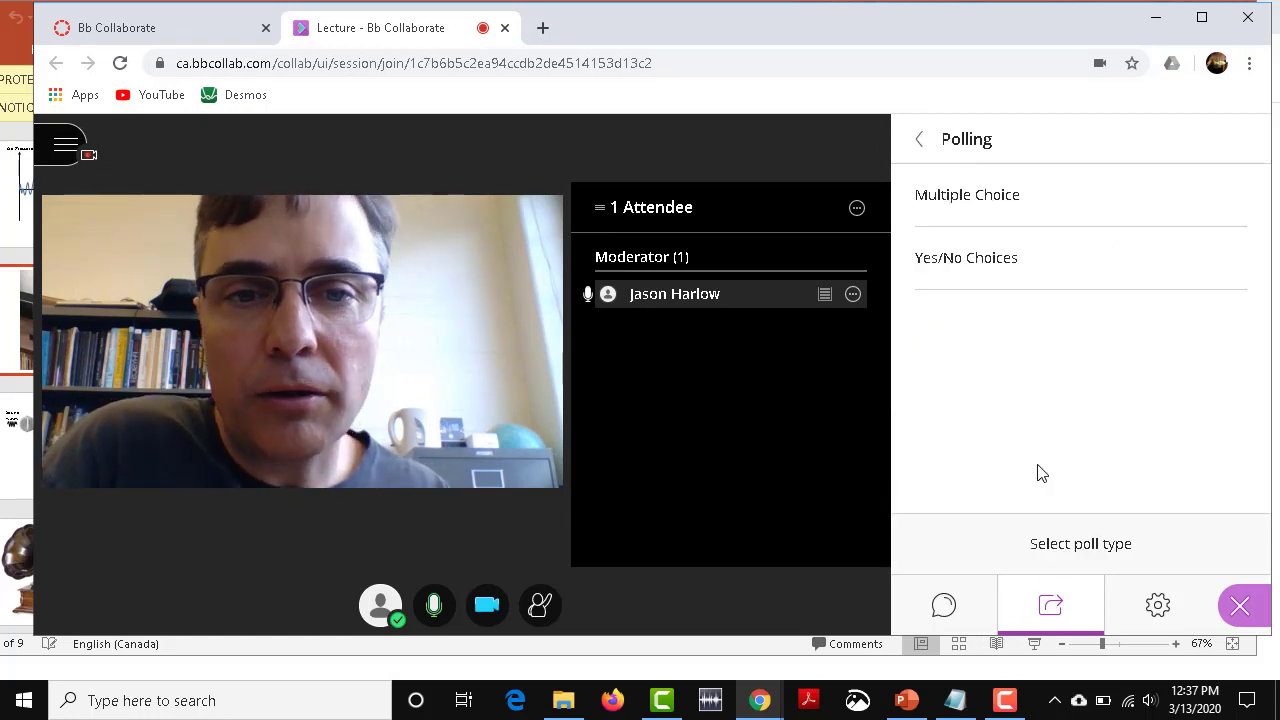
pyautogui.click(1010, 268)
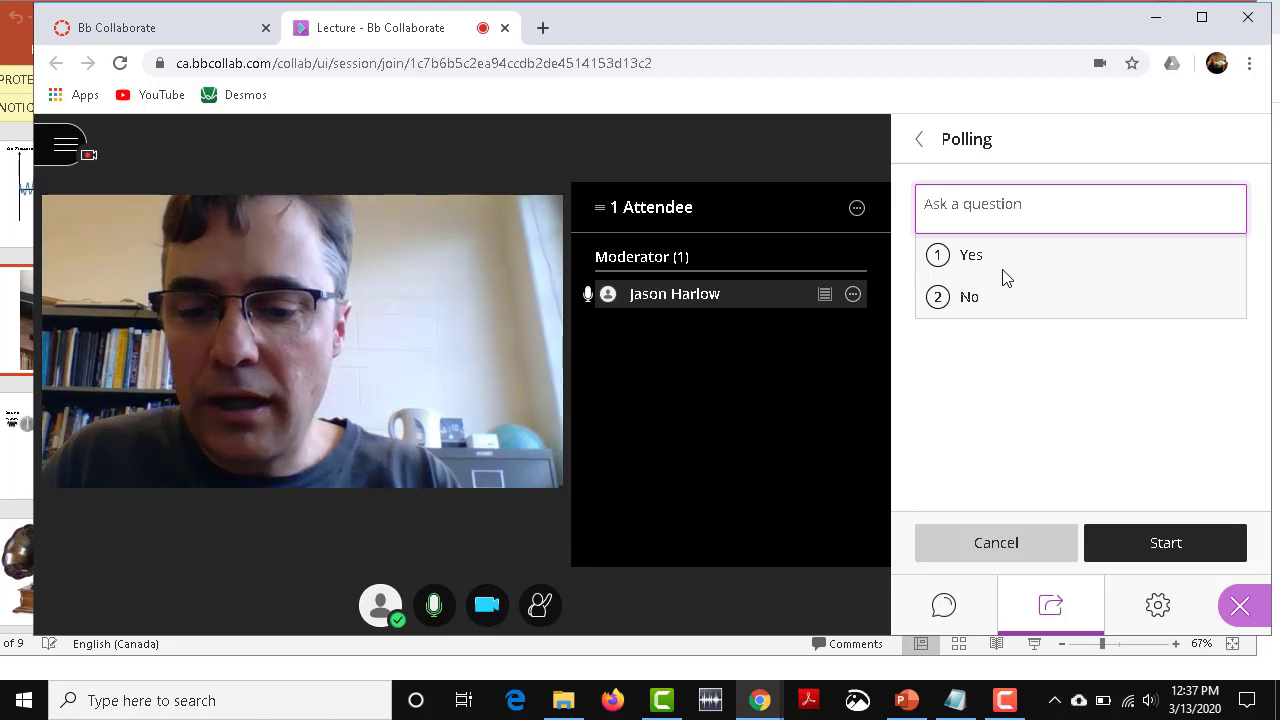
pyautogui.write('Did y')
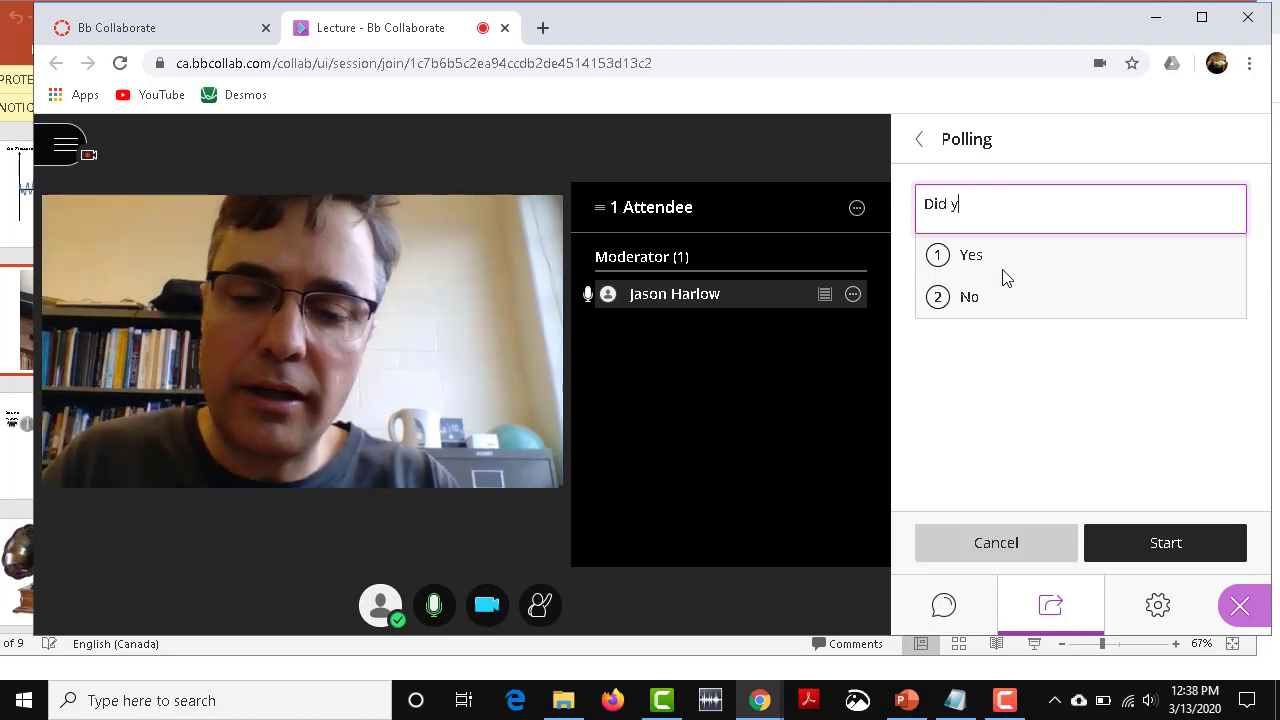
pyautogui.write('ou understand this?')
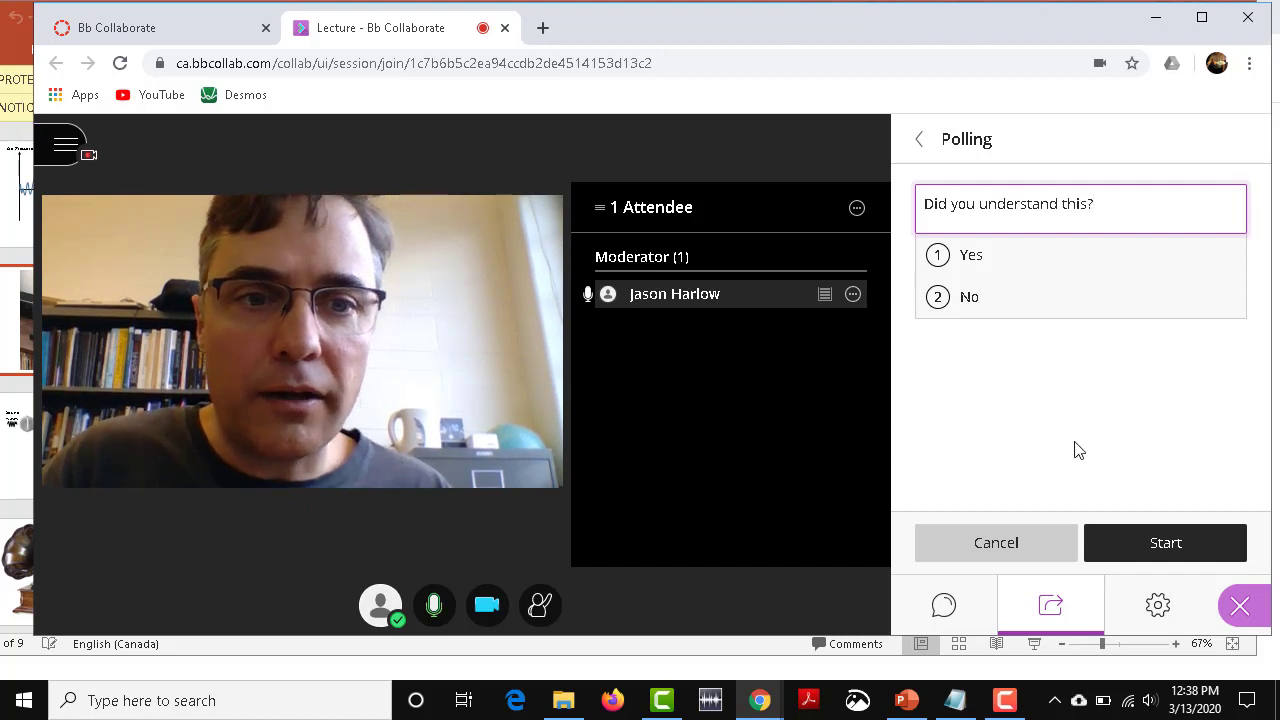
pyautogui.click(1138, 531)
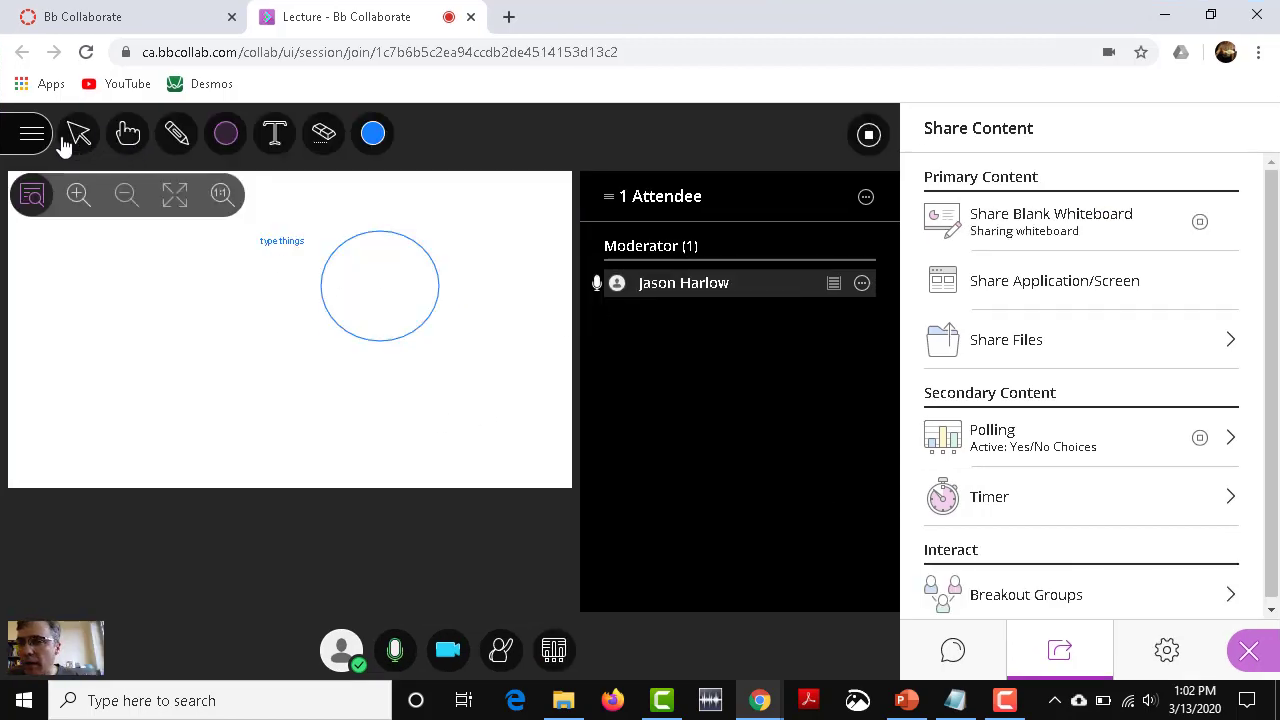
# Leave the Lecture session.
pyautogui.click(32, 133)
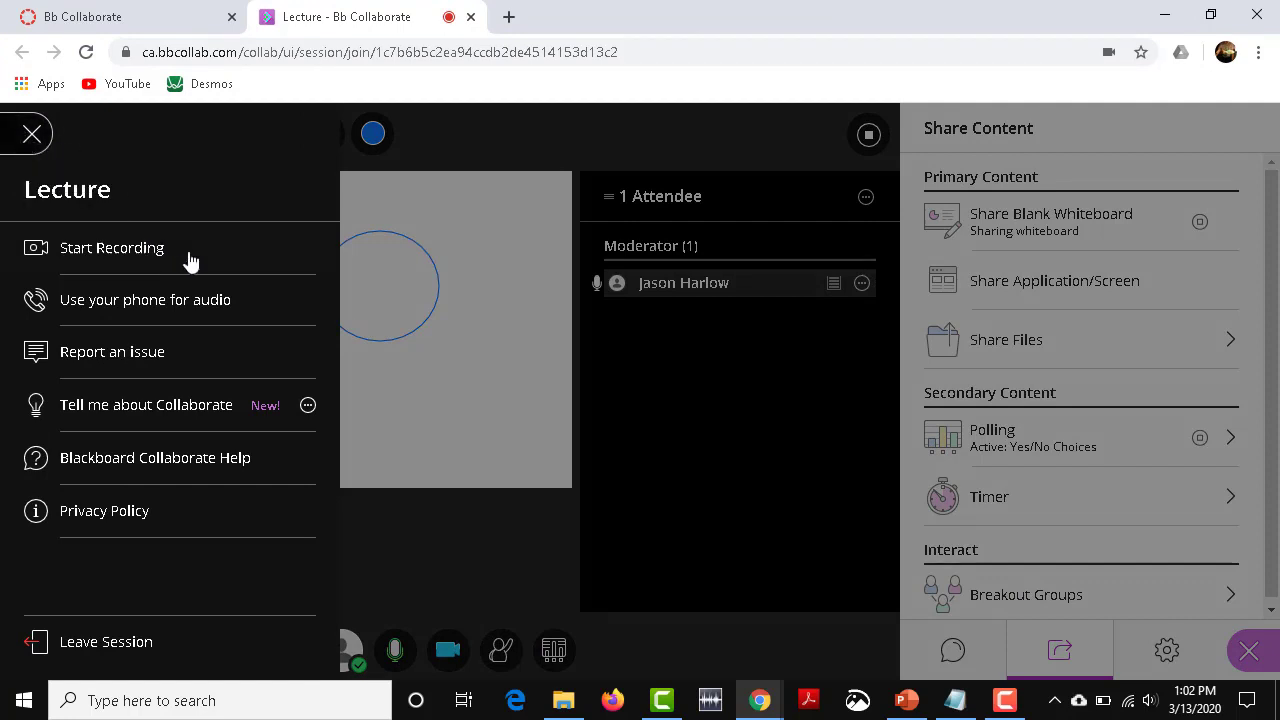
pyautogui.click(97, 648)
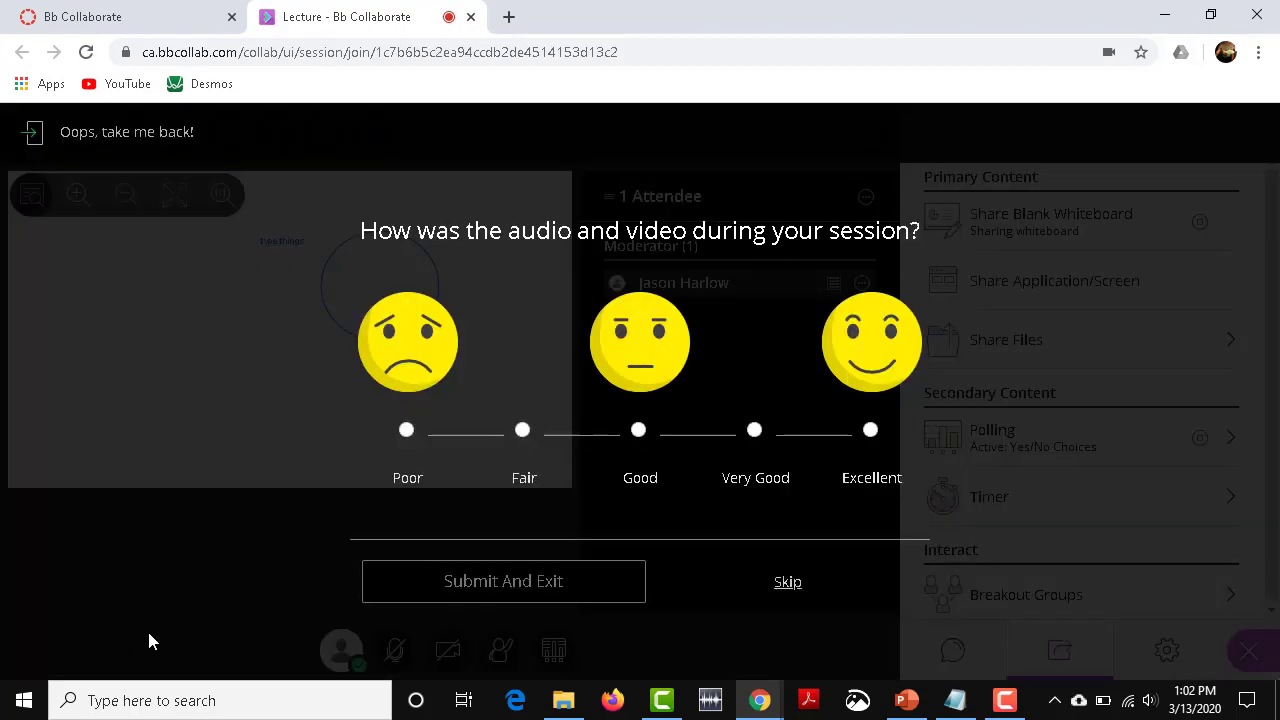